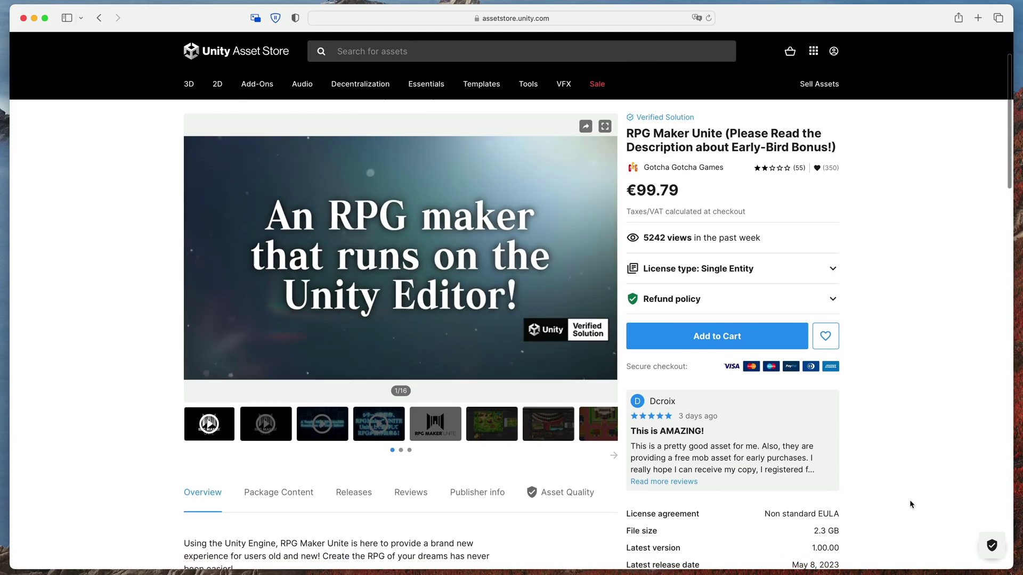
- Scroll down the RPG Maker Unite Asset Store product page listed at €99.79
scroll(910, 505, down, 2)
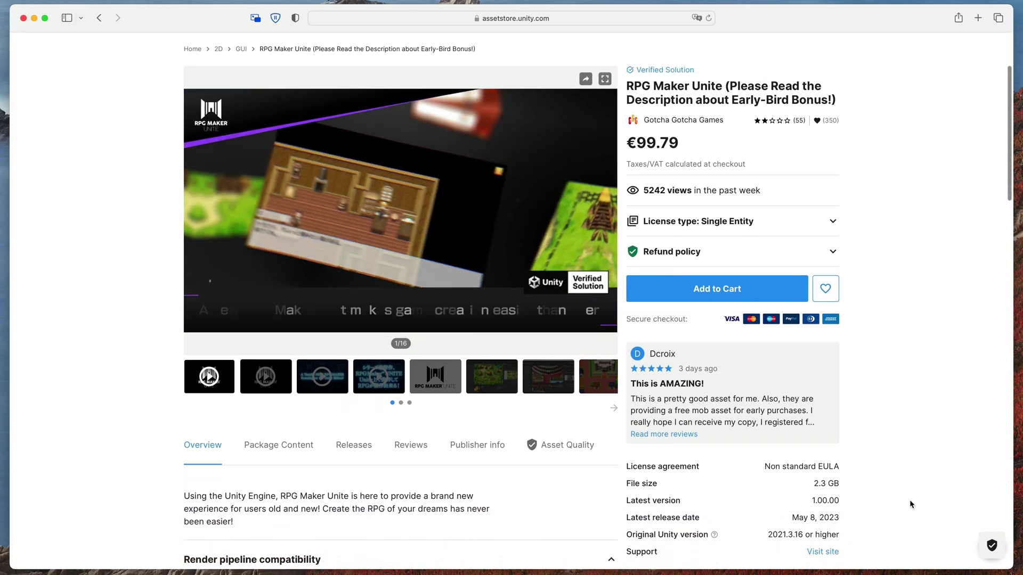
scroll(910, 504, down, 2)
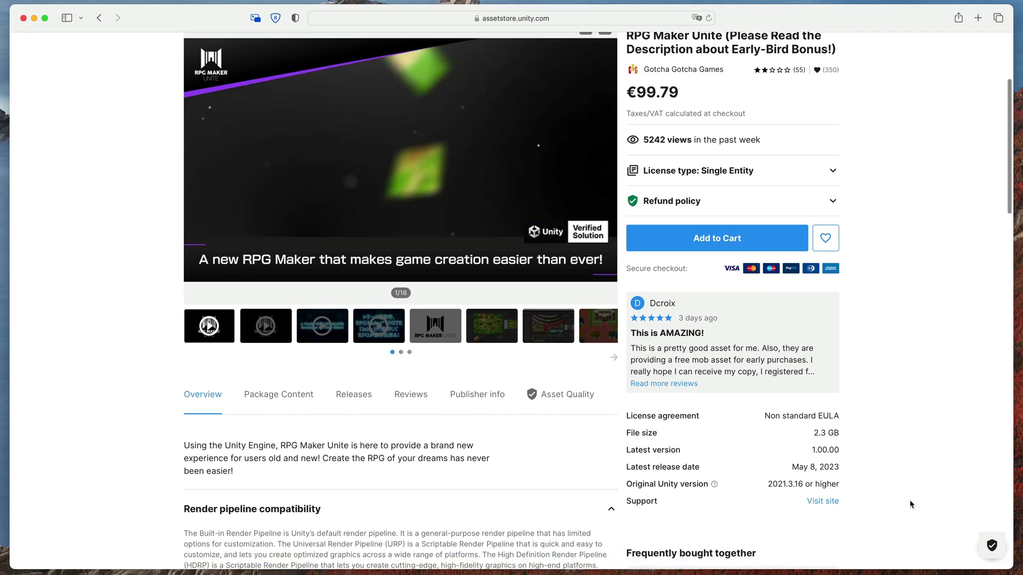
scroll(910, 499, down, 1)
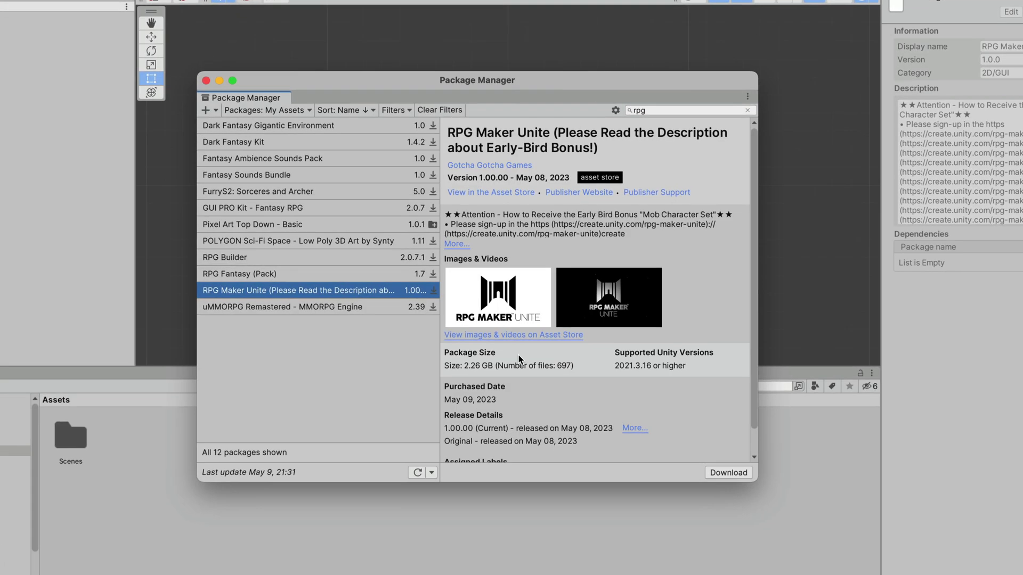
- Download the RPG Maker Unite package from Package Manager's My Assets
click(744, 485)
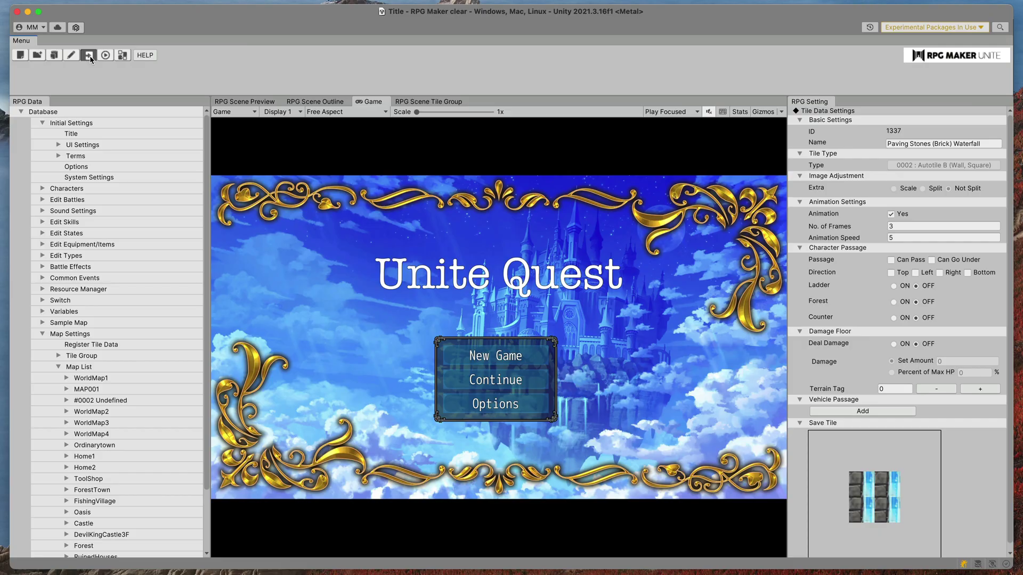
- Show System Settings, list every actor under Characters, view Craft, and expand Edit Battles
click(90, 55)
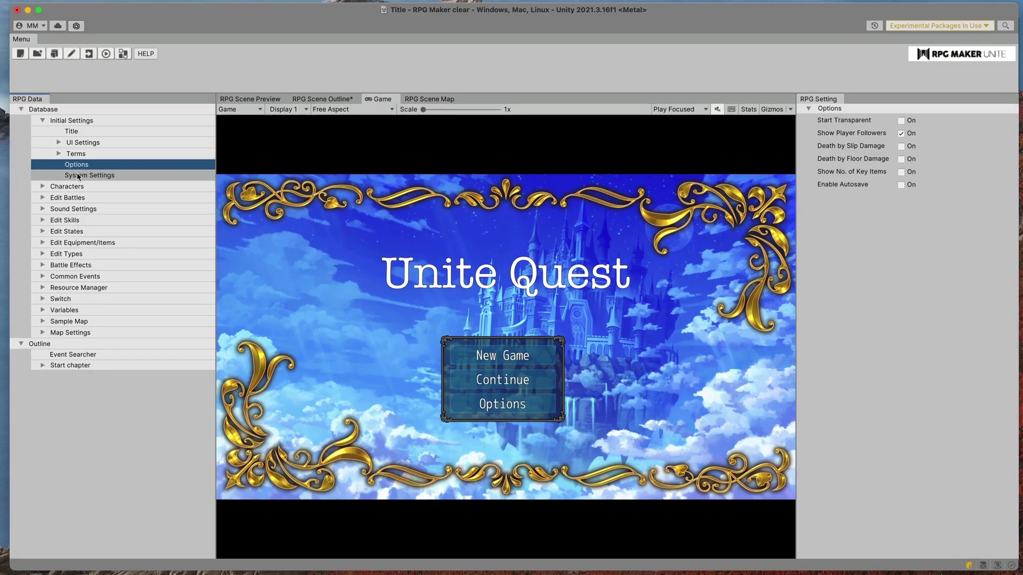
click(80, 172)
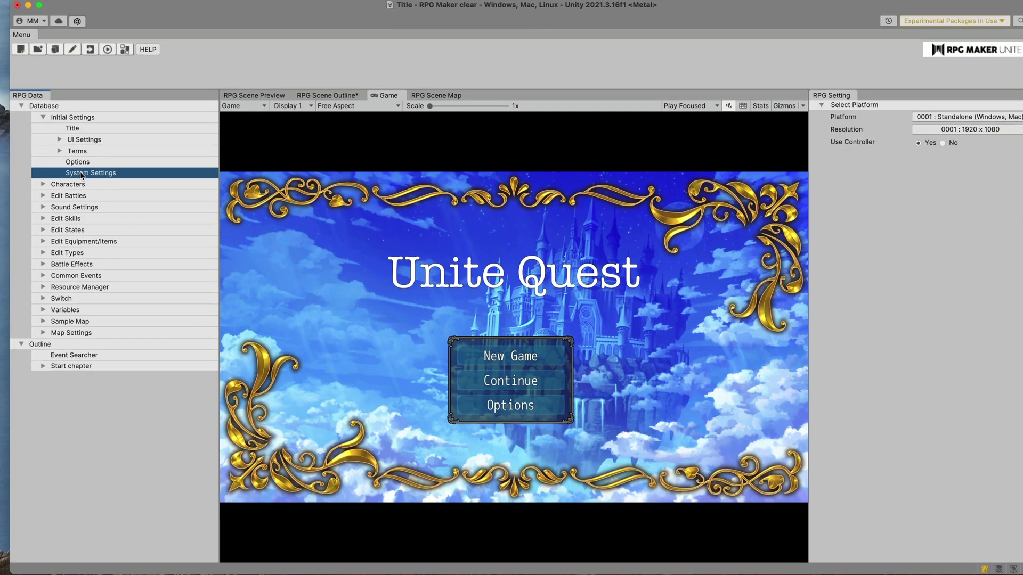
click(57, 182)
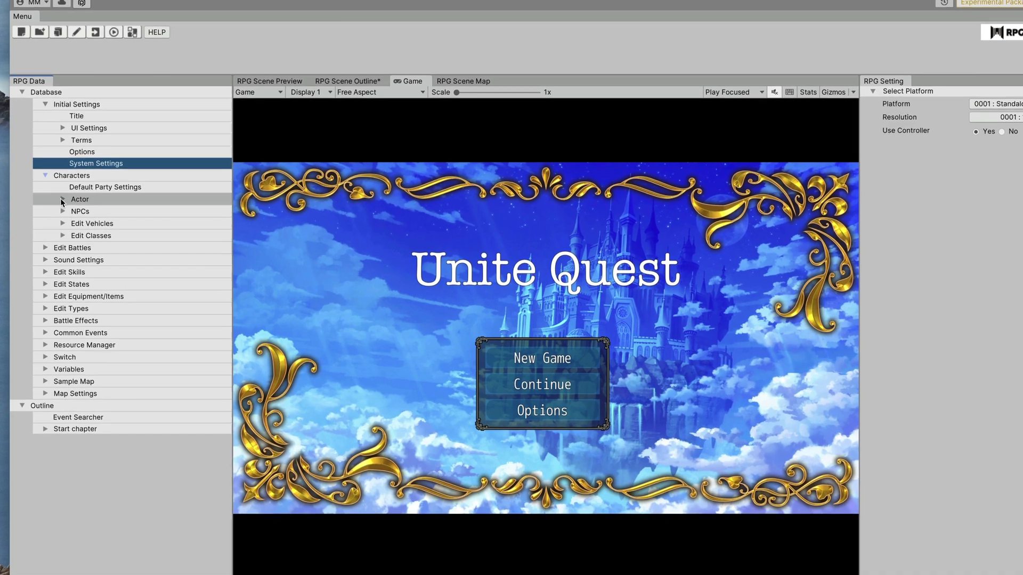
click(62, 197)
click(86, 208)
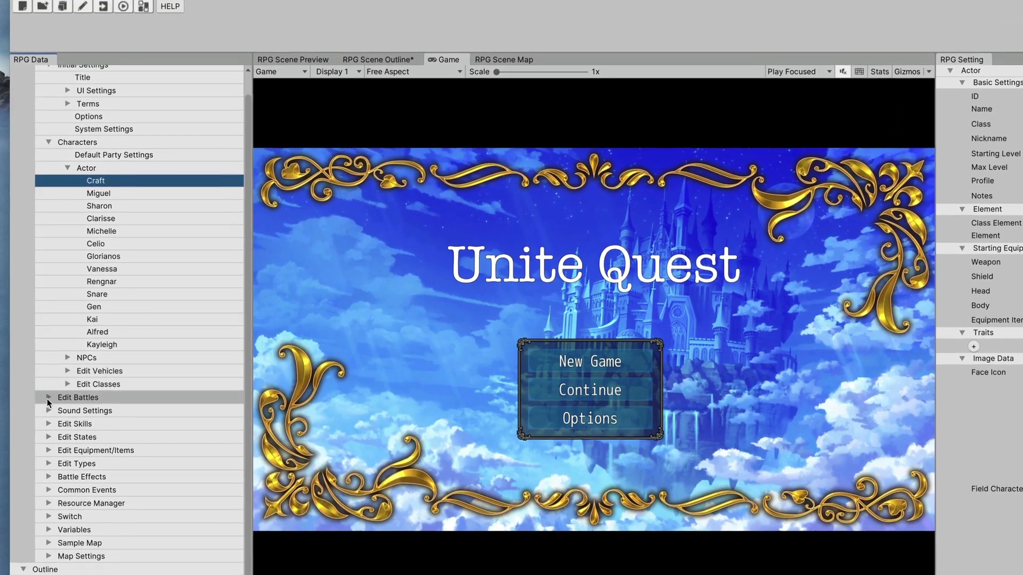
click(47, 396)
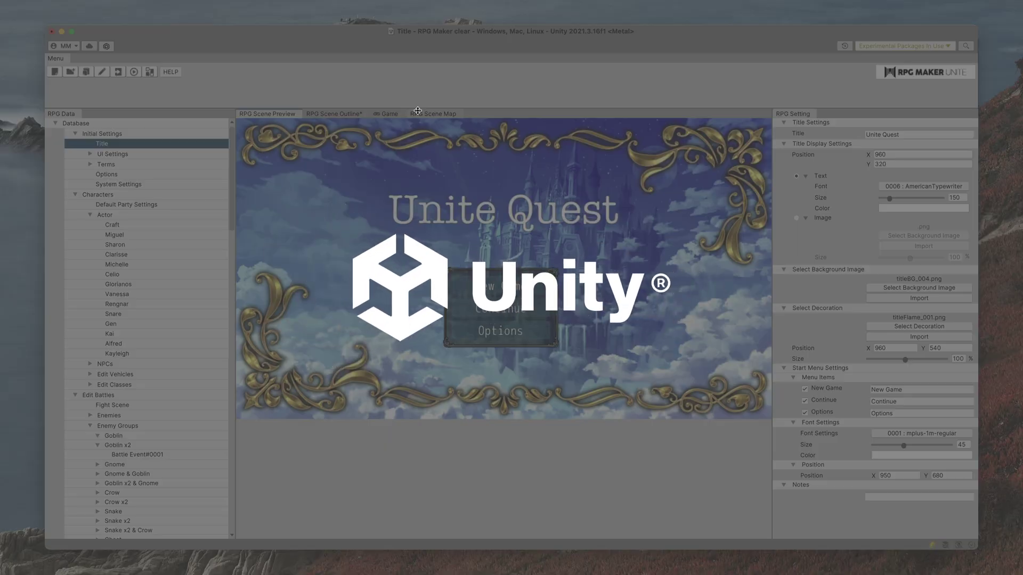
- Give the scene map its own panel, narrow the database panel, and walk the party up and left
drag(417, 111, 639, 267)
drag(232, 258, 143, 259)
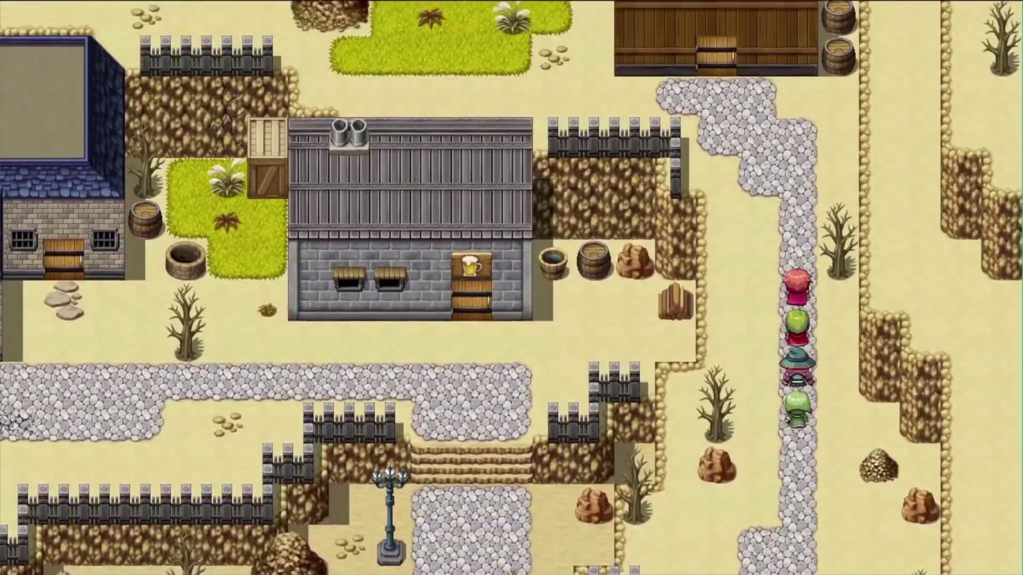
key(Up)
key(Left)
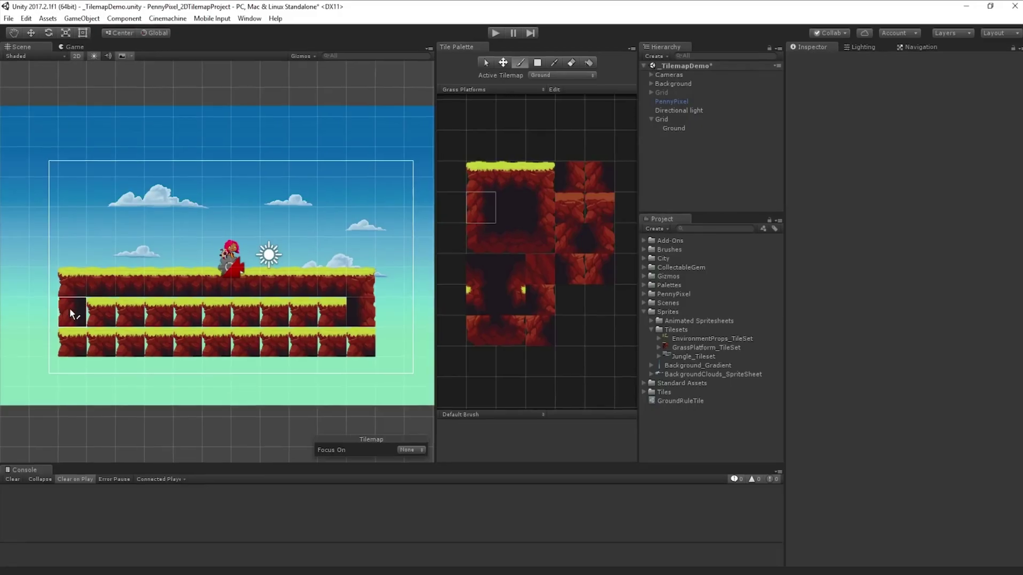
- Paint the platform's middle row with the dark interior tile and pick a lower interior tile
click(528, 210)
drag(90, 327, 340, 325)
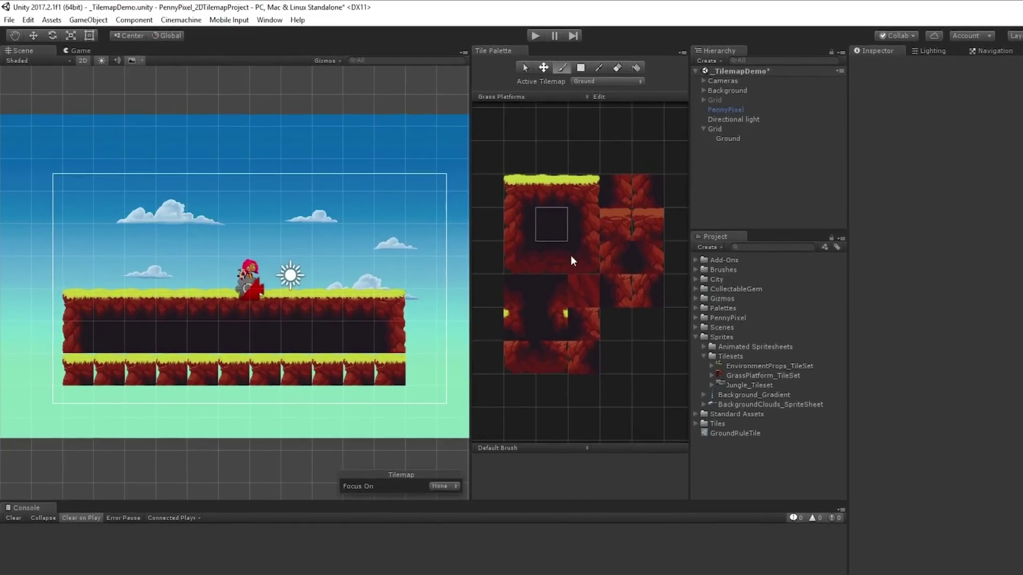
click(541, 253)
- Paint the bottom row's right tiles dark, then scroll through the tile group editor
drag(321, 364, 350, 359)
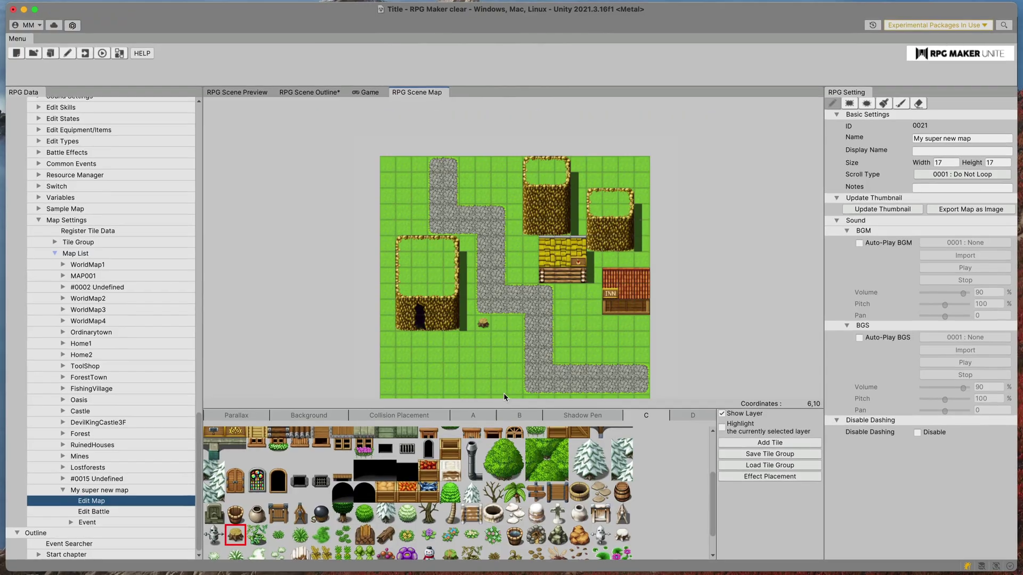
scroll(523, 288, down, 3)
scroll(523, 288, up, 3)
scroll(523, 288, up, 2)
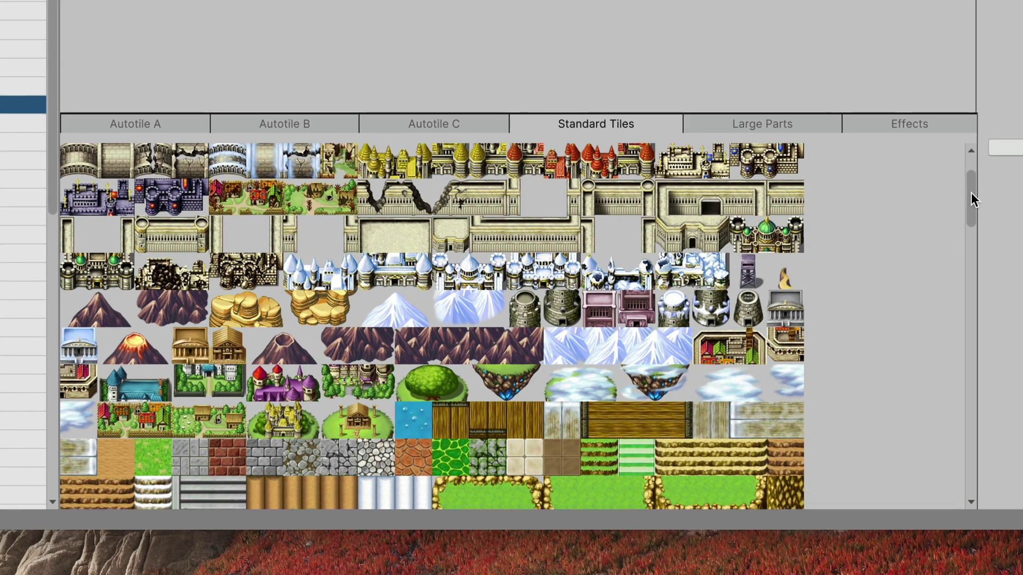
drag(971, 193, 974, 309)
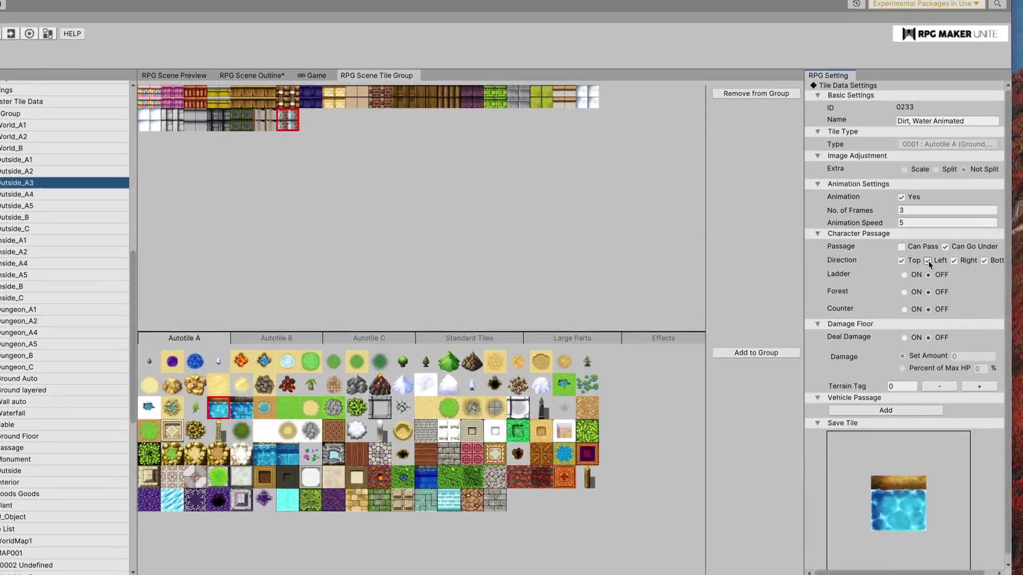
- Block passage into the tile from left and right and make it behave as forest
click(932, 263)
click(957, 262)
click(899, 291)
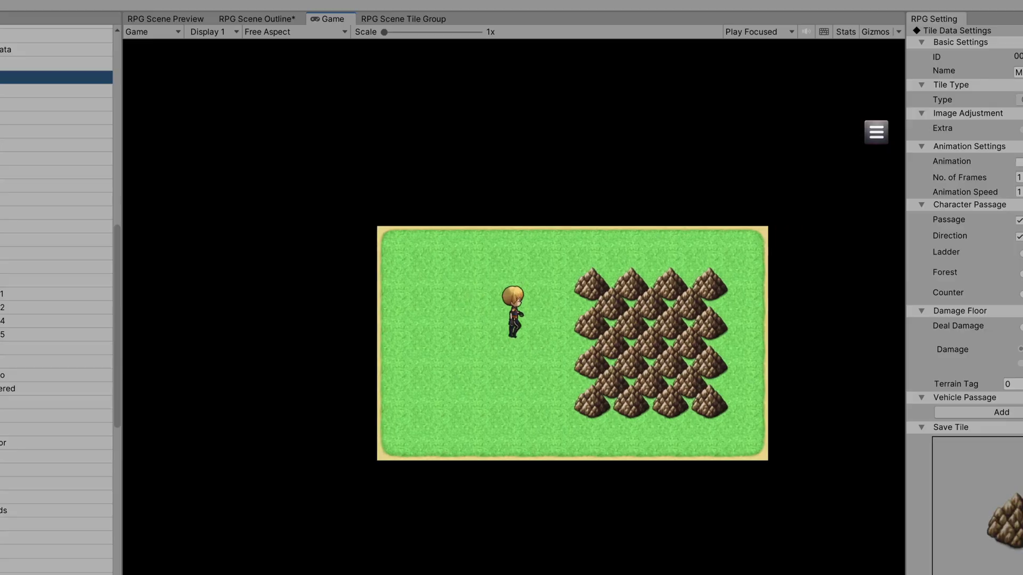
- Walk right in the playtest, then block passage into the rock from top and left
key(Right)
key(Right)
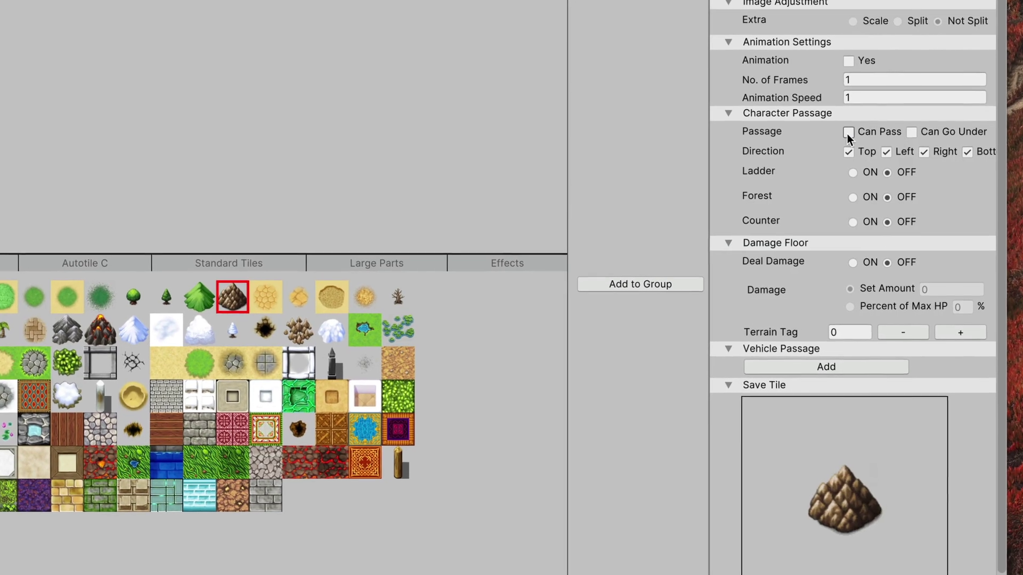
click(846, 150)
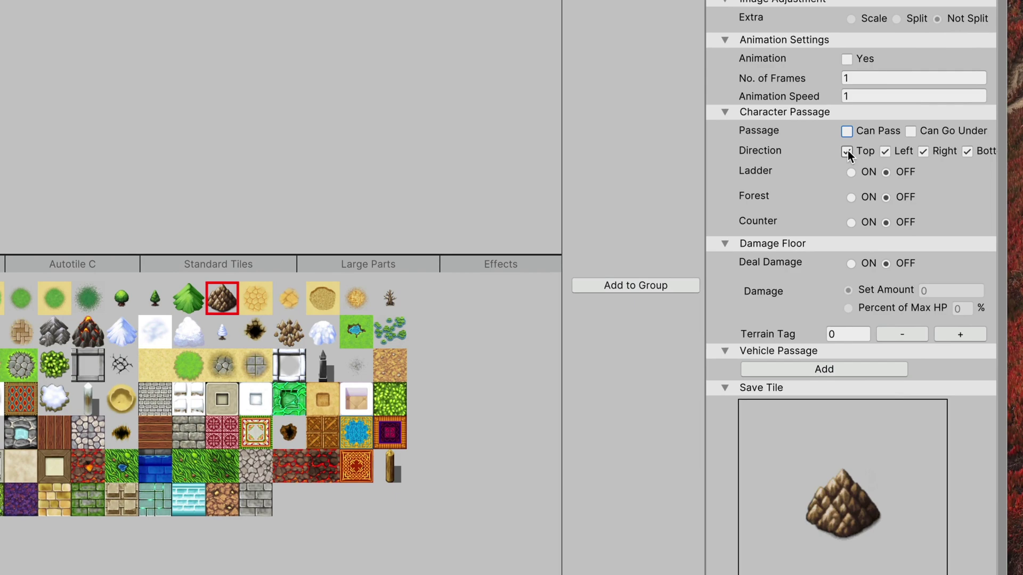
click(883, 151)
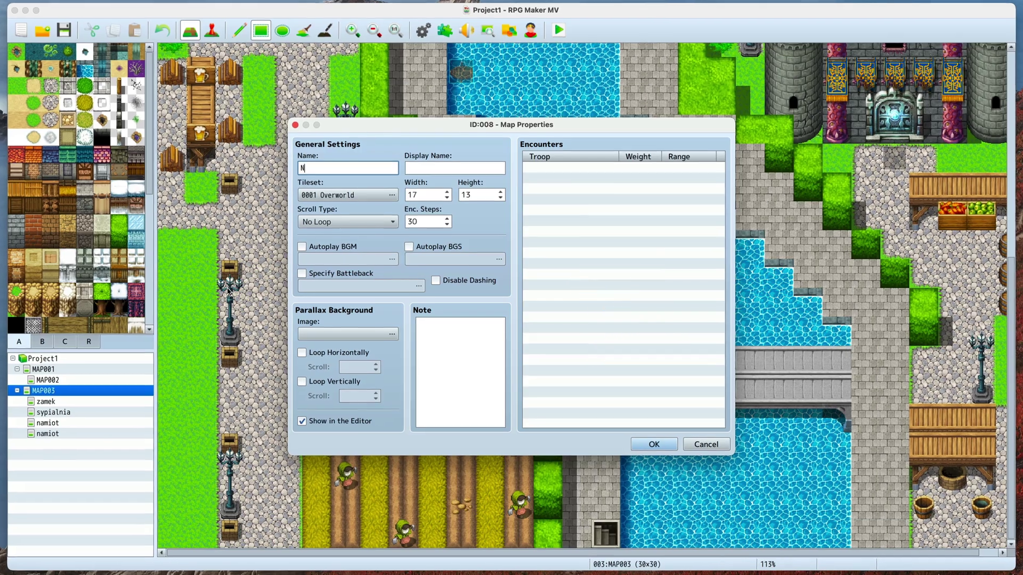
- Create 'My new map' on the 0004 Dungeon tileset and paint cyan water across its top-left area
key(BackSpace)
text(My new map)
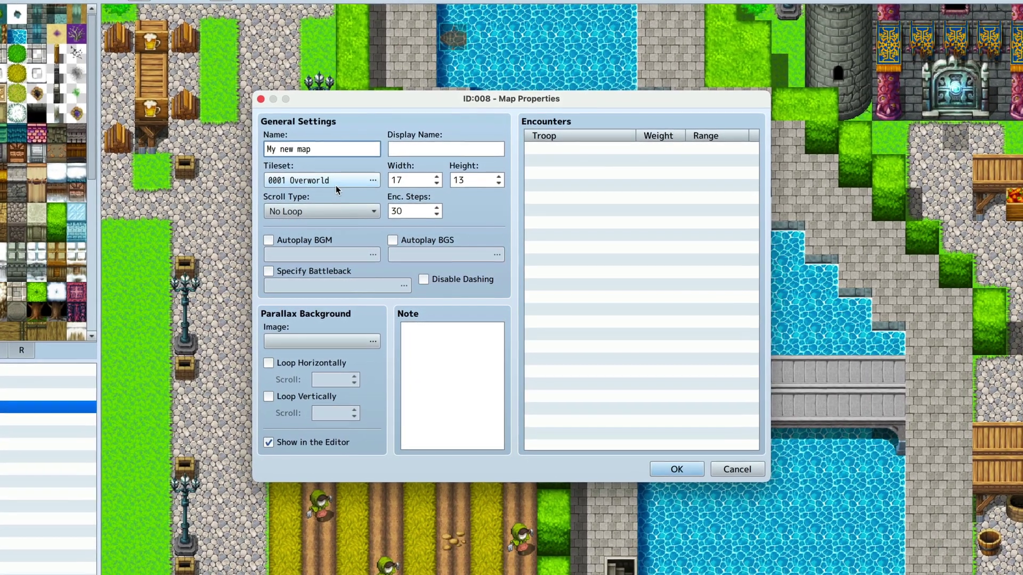
click(335, 184)
click(296, 160)
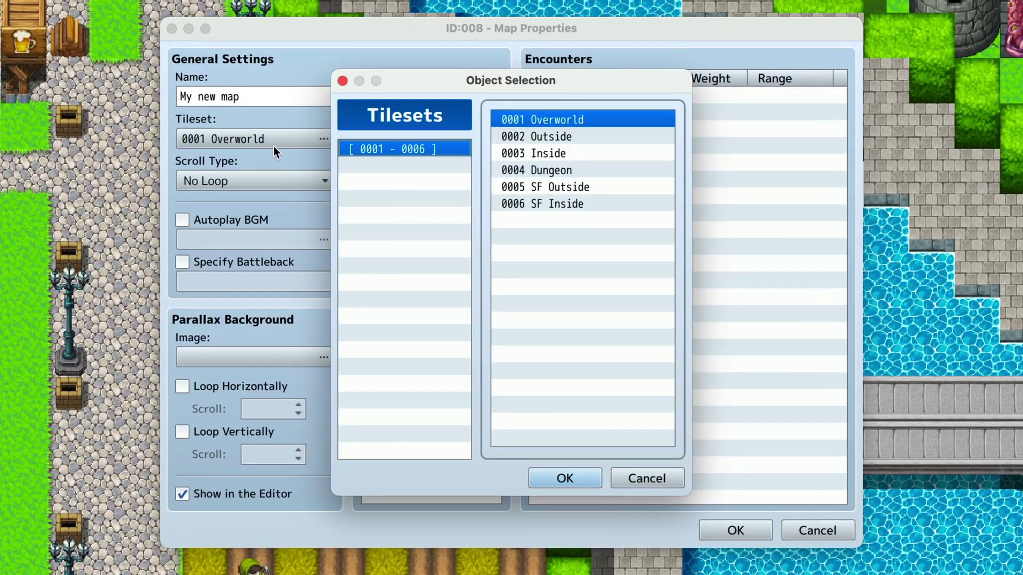
double_click(559, 183)
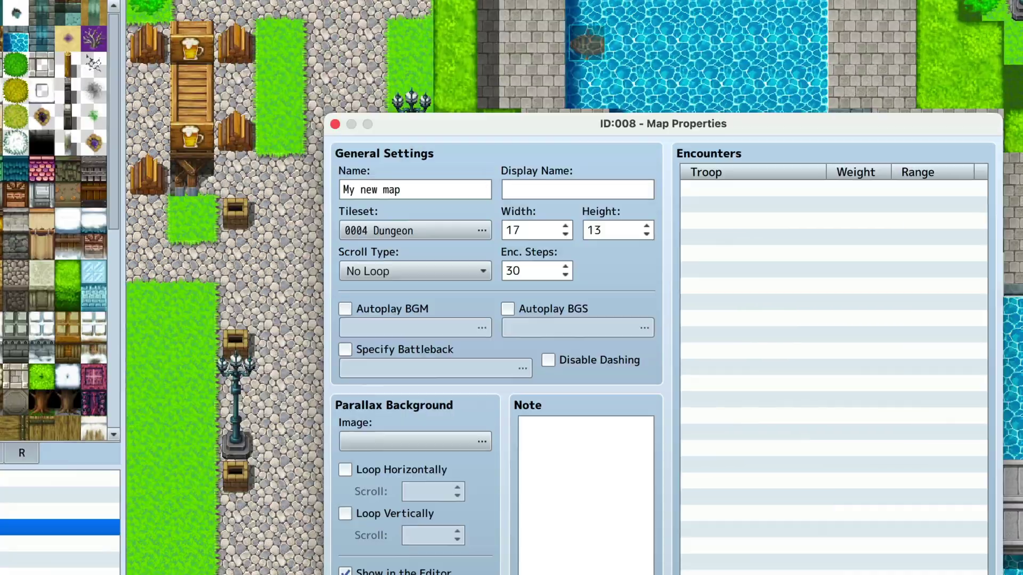
click(736, 531)
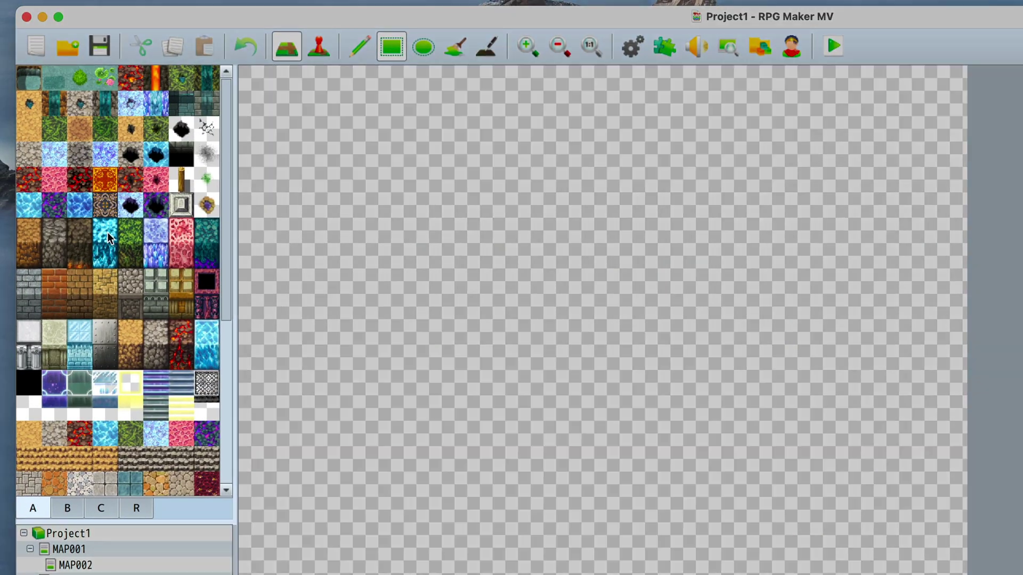
click(111, 235)
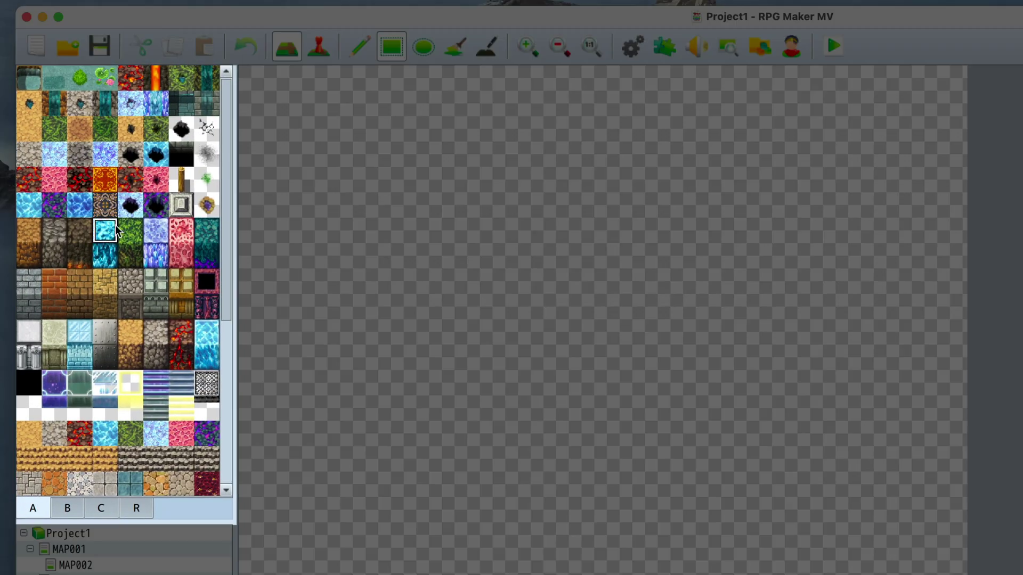
drag(276, 80, 576, 417)
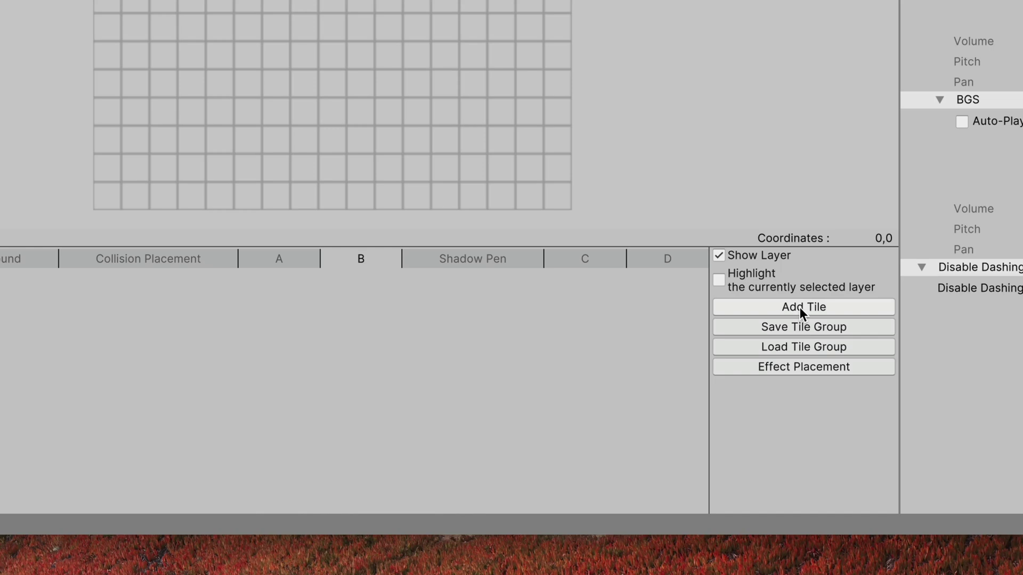
- Add the green tile, then load the Outside_A2 tile images into layer B
click(801, 308)
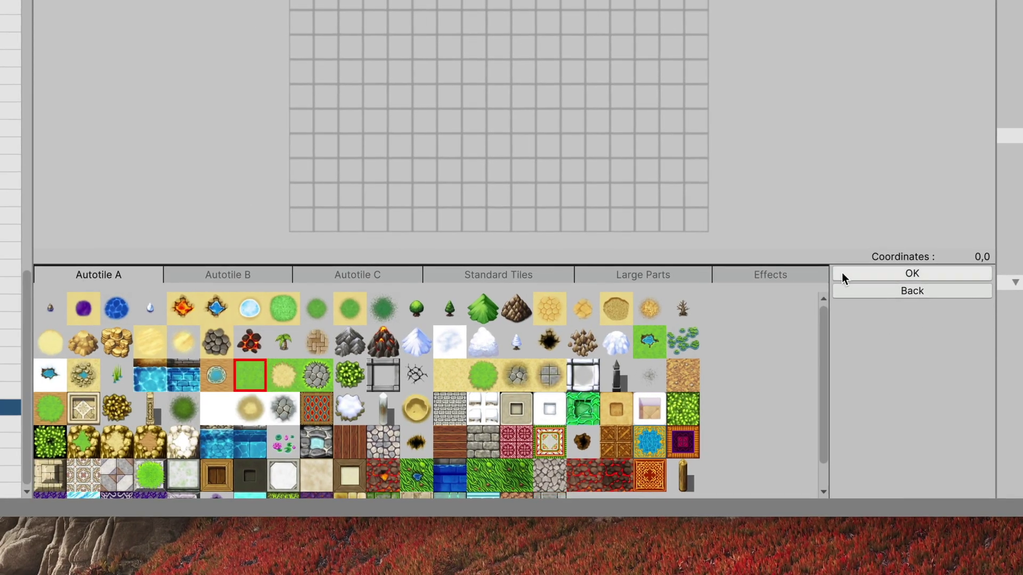
click(842, 274)
click(908, 353)
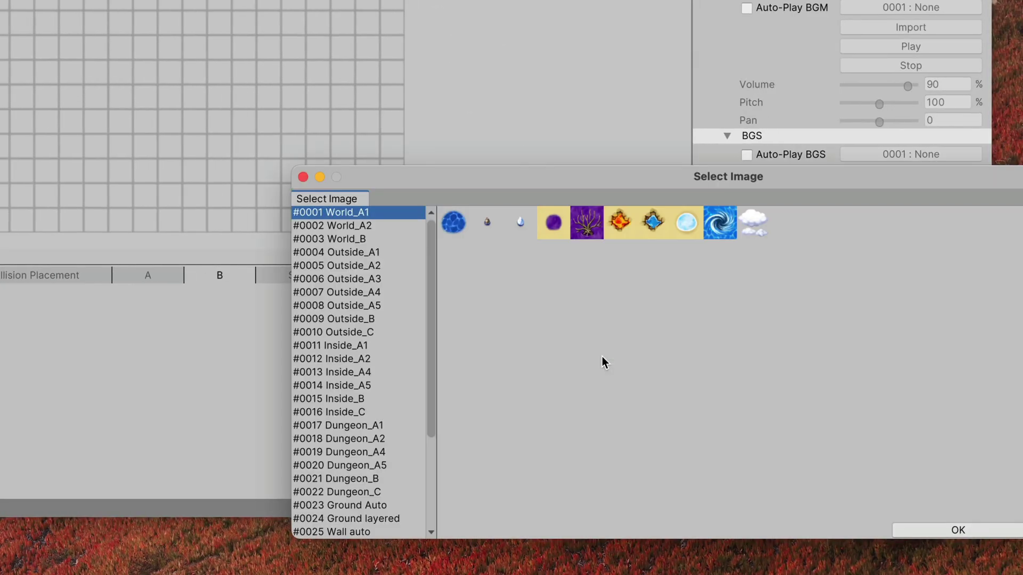
click(363, 226)
click(362, 251)
click(365, 265)
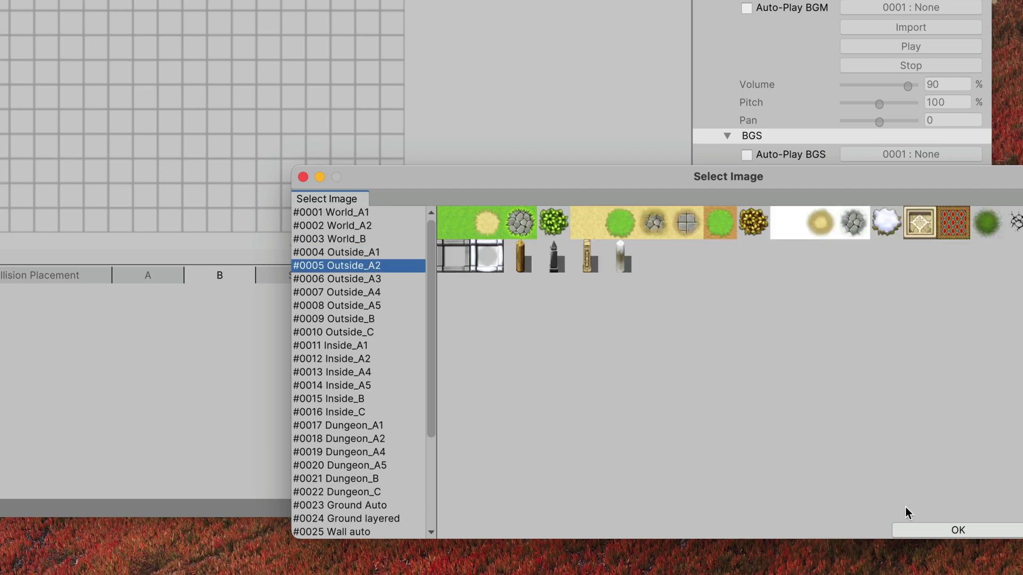
click(919, 531)
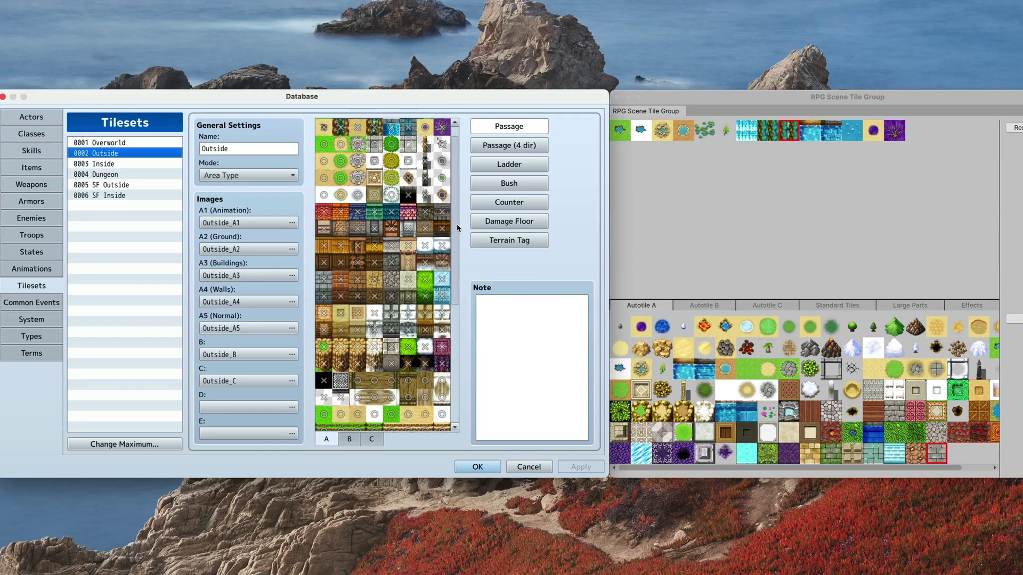
- Show the Autotile B set, then the Standard Tiles with houses, trees and floor tiles
scroll(442, 247, down, 4)
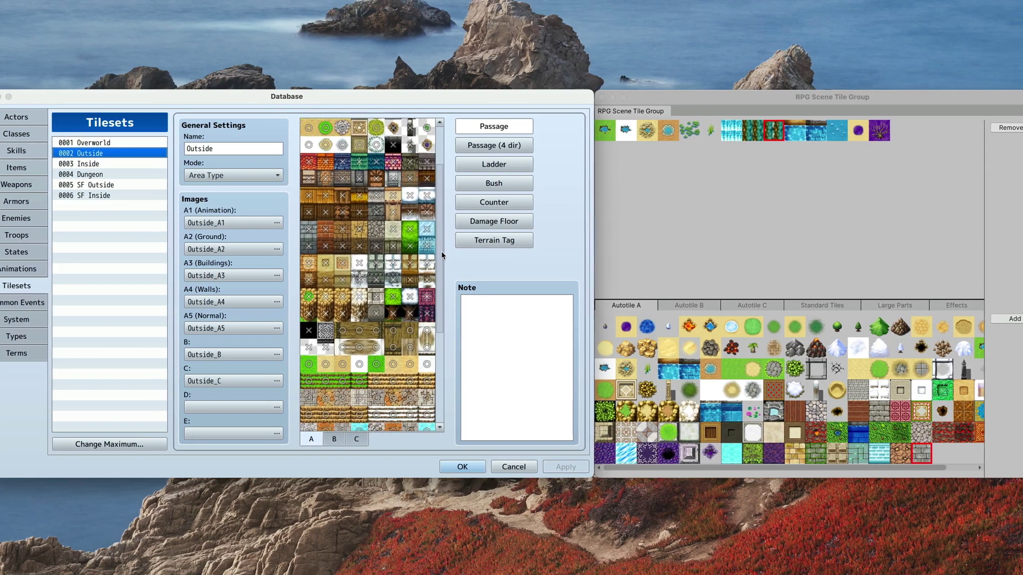
scroll(421, 288, down, 3)
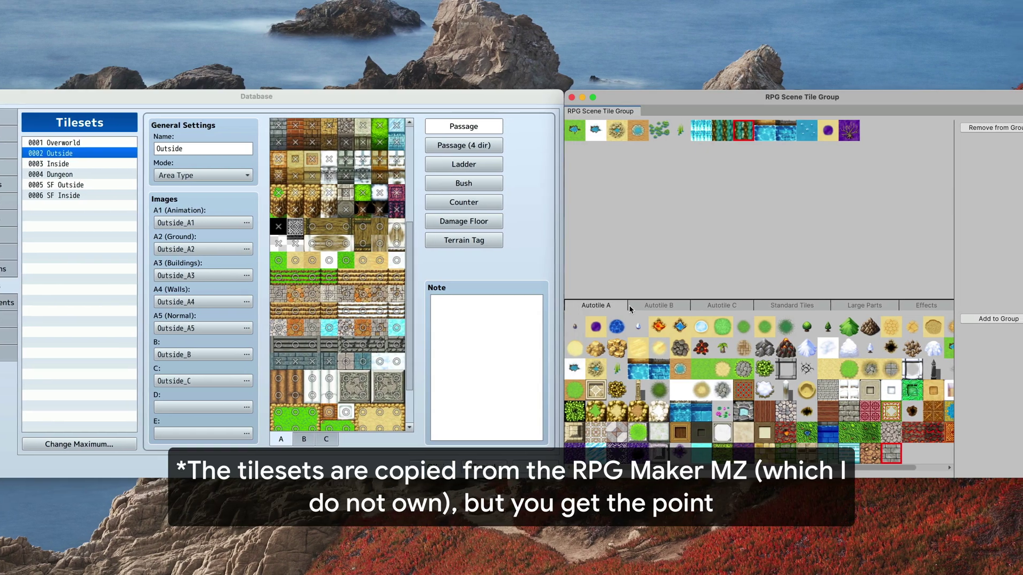
click(644, 305)
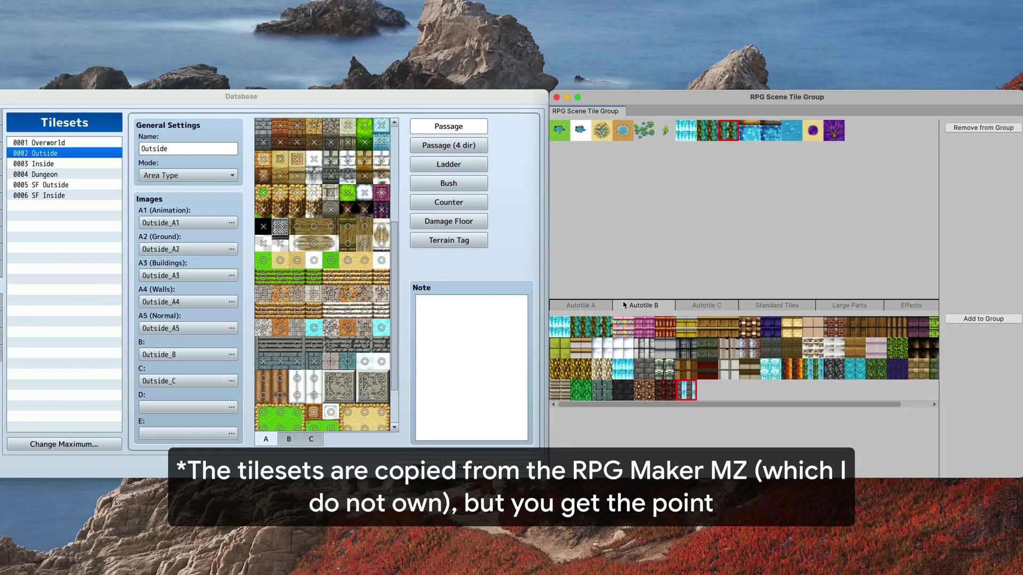
click(781, 305)
drag(923, 335, 923, 353)
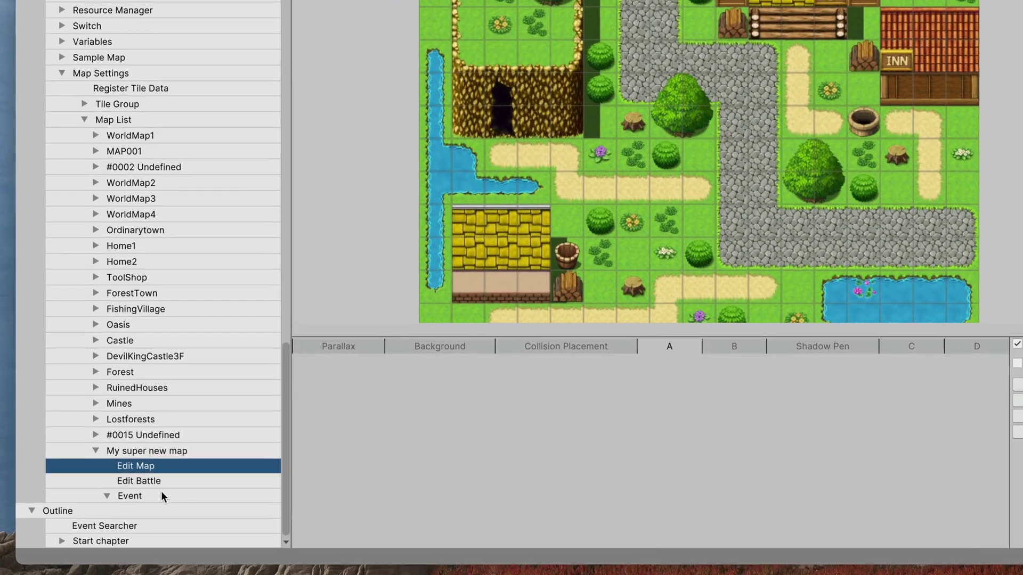
- In My super new map's events, begin placing the player's initial position on a village tile
click(107, 521)
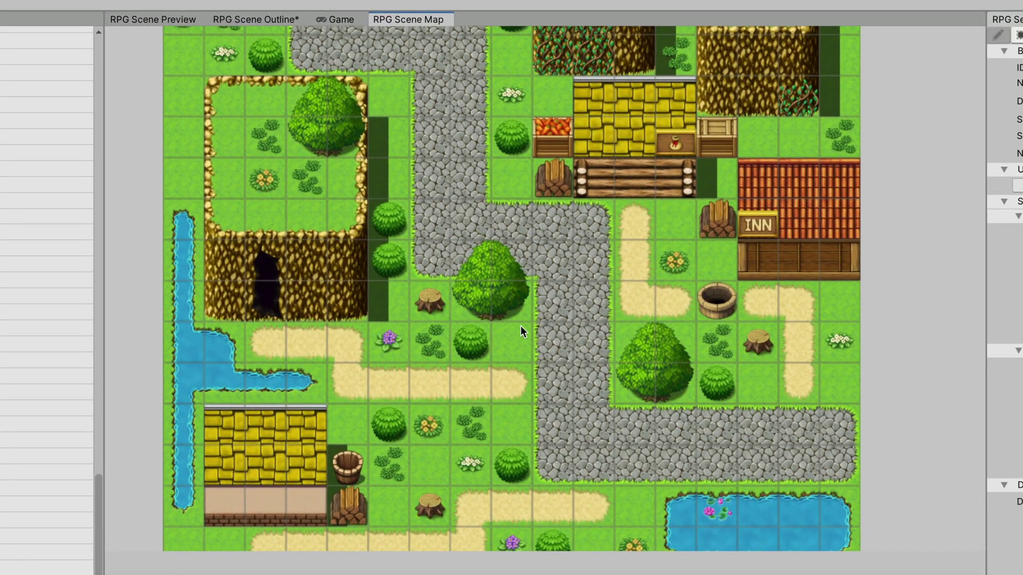
right_click(560, 296)
mouse_move(622, 391)
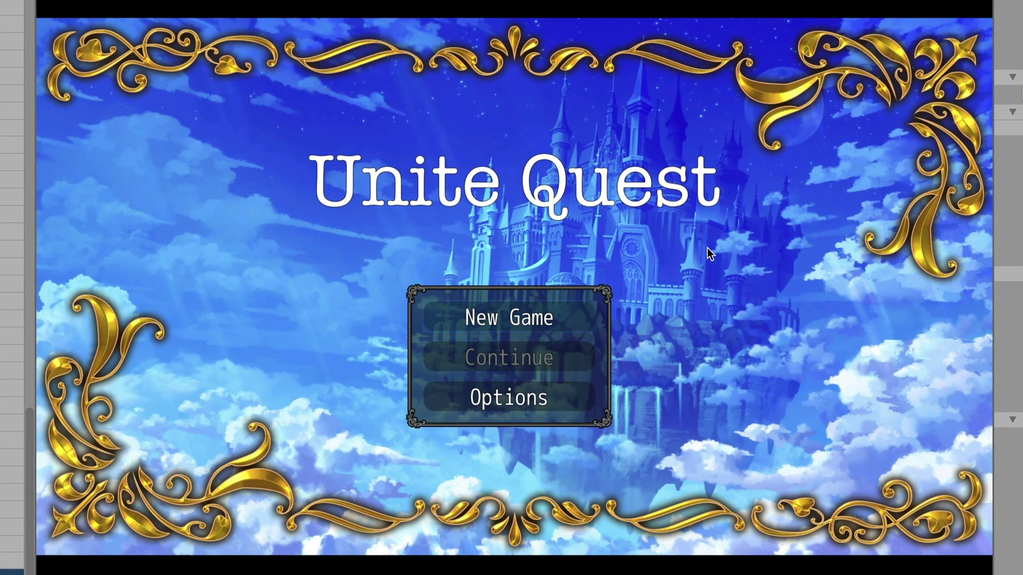
- Start a new game and walk the hero up and left through the town
click(566, 319)
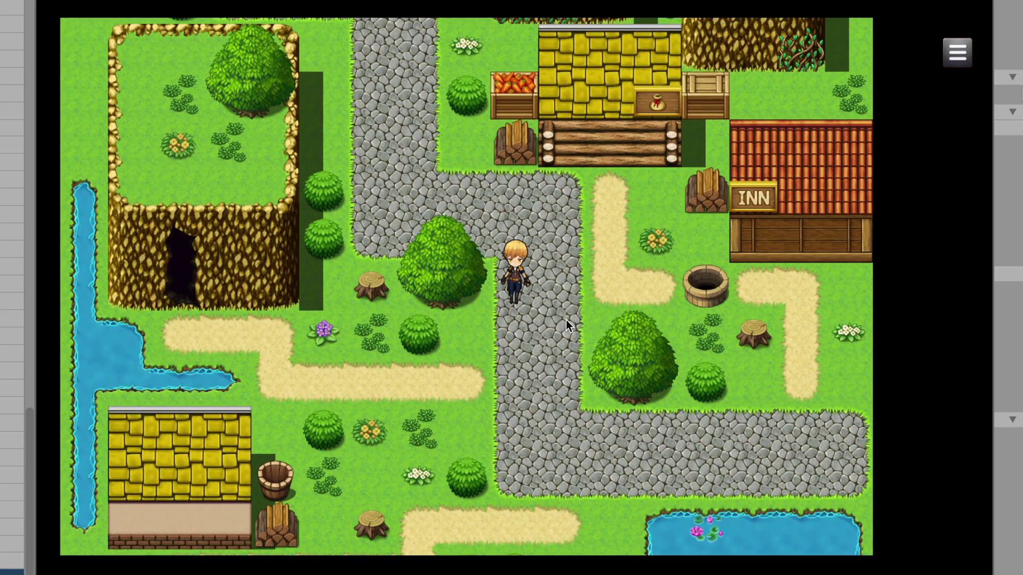
key(Up)
key(Left)
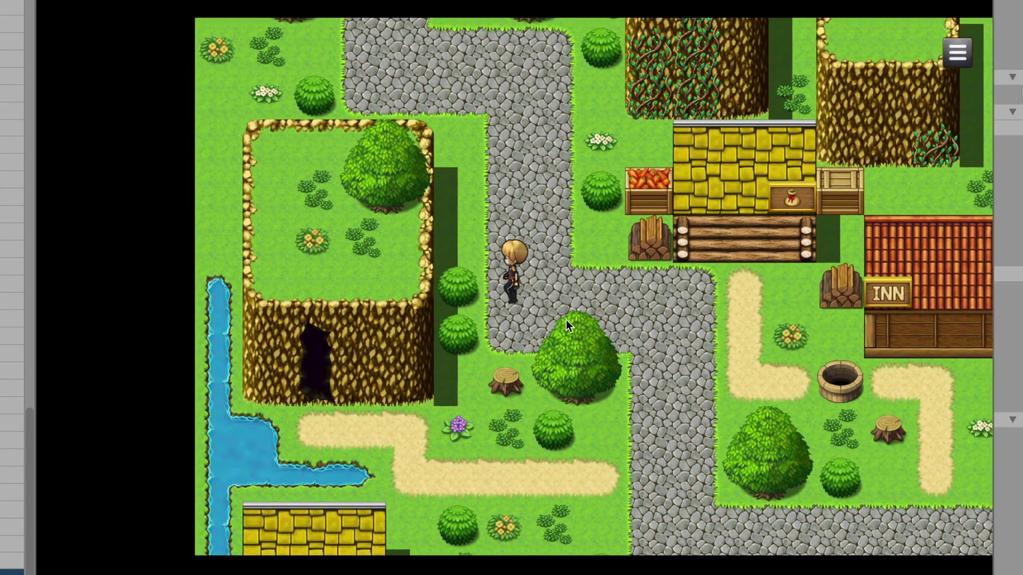
key(Up)
key(Up)
key(Left)
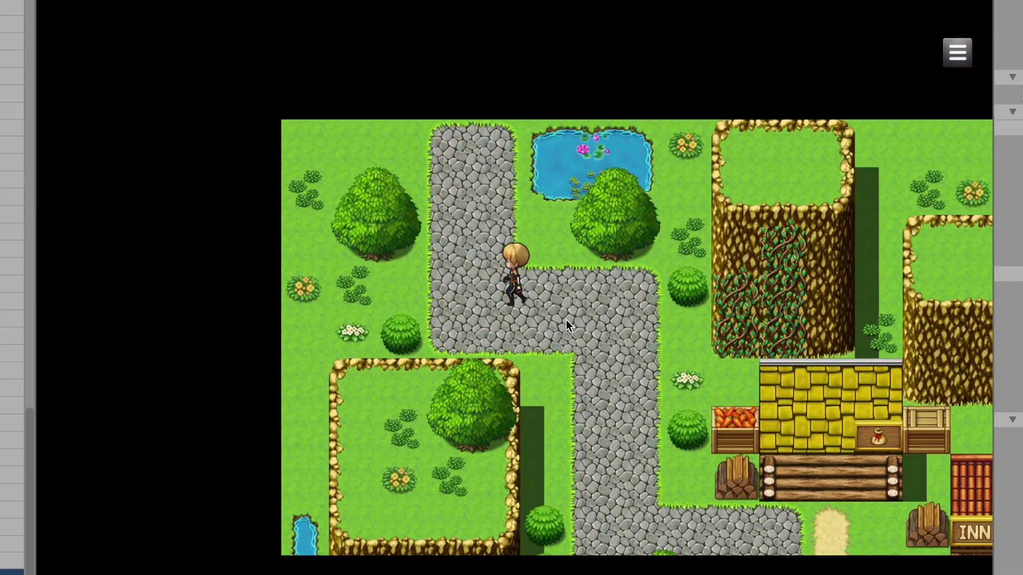
key(Right)
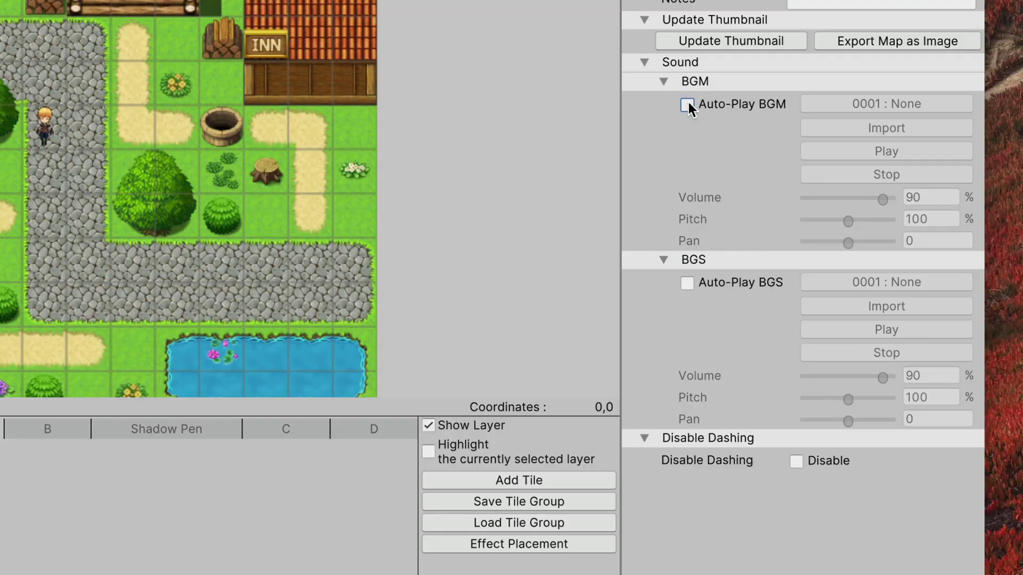
- Enable Auto-Play BGM for the map and browse the background music track list
click(687, 104)
click(861, 105)
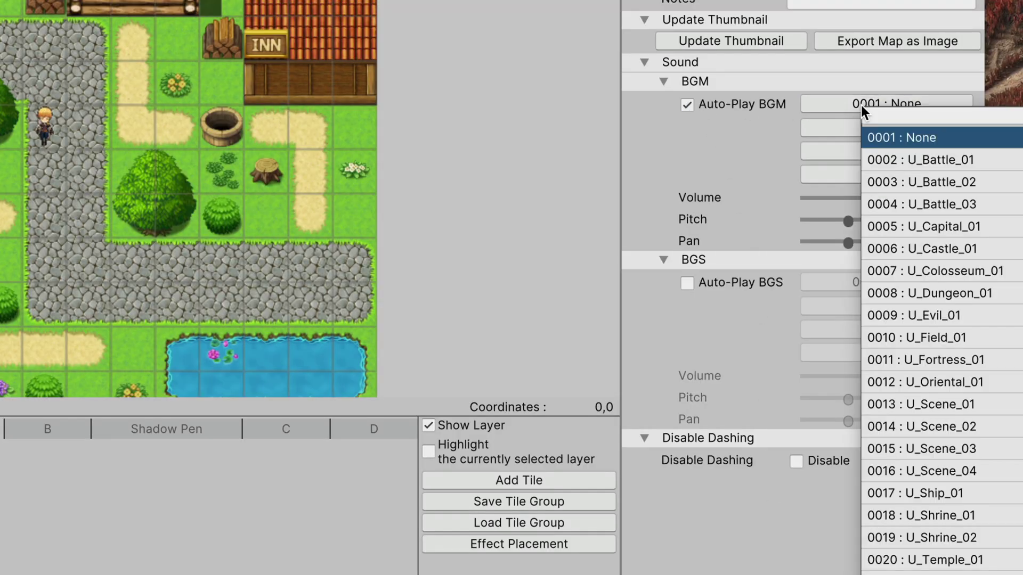
scroll(938, 320, down, 4)
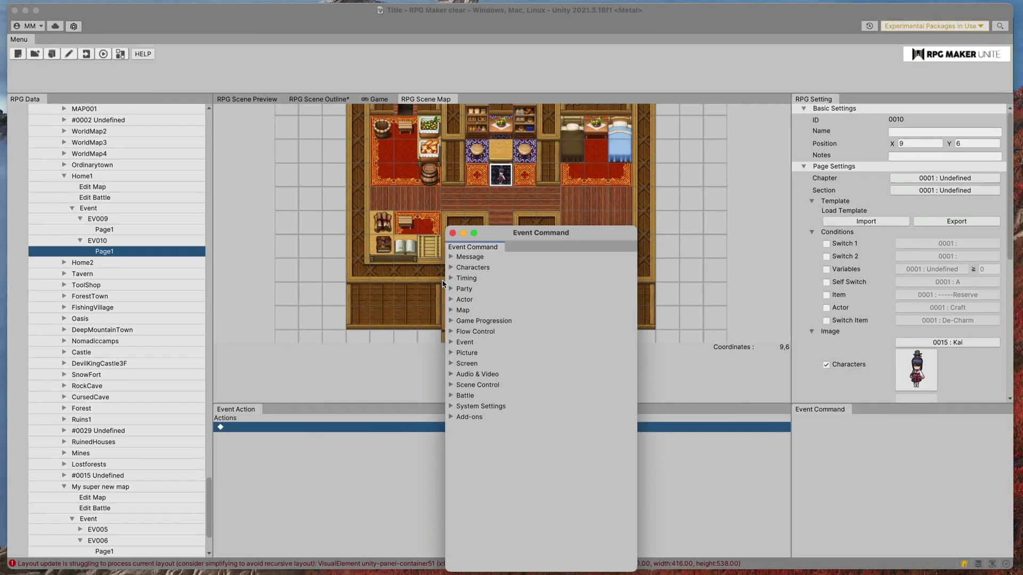
- Enter the inn's 'Welcome to our INN' message and browse the Message, Characters and Actor commands
text(Welcome to our INN. Would you like to buy something?)
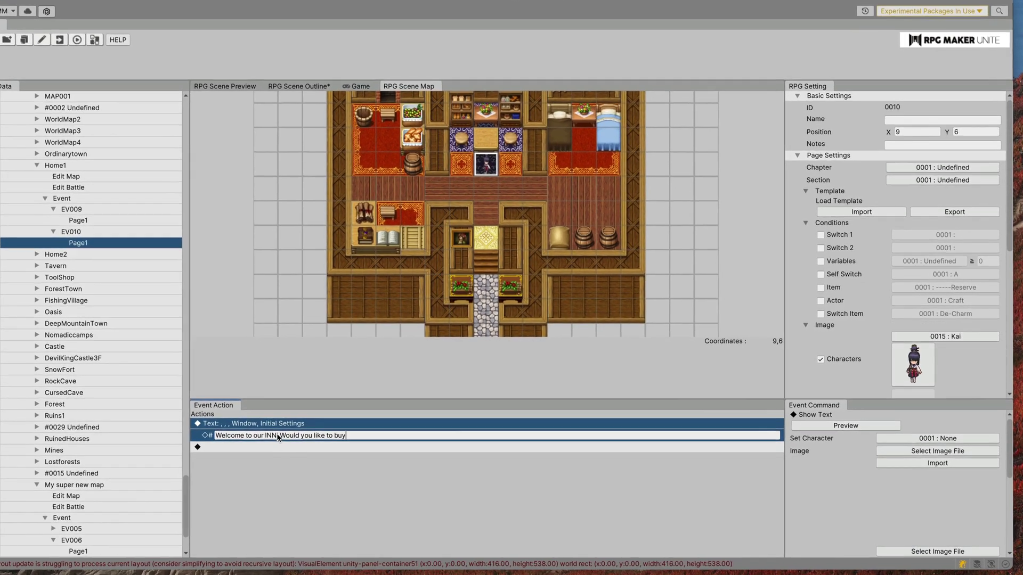
right_click(274, 449)
click(288, 460)
click(421, 242)
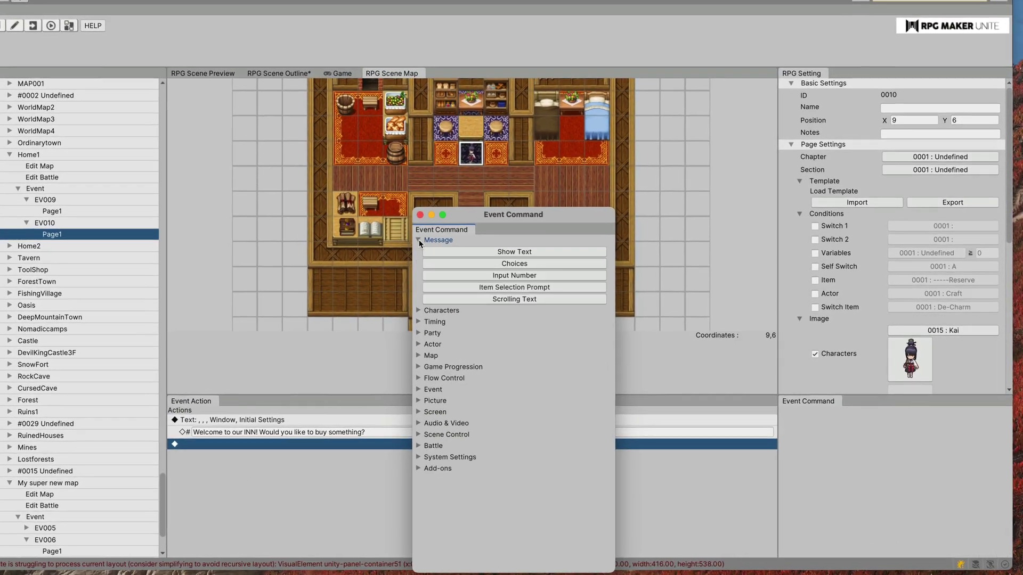
click(422, 254)
click(422, 286)
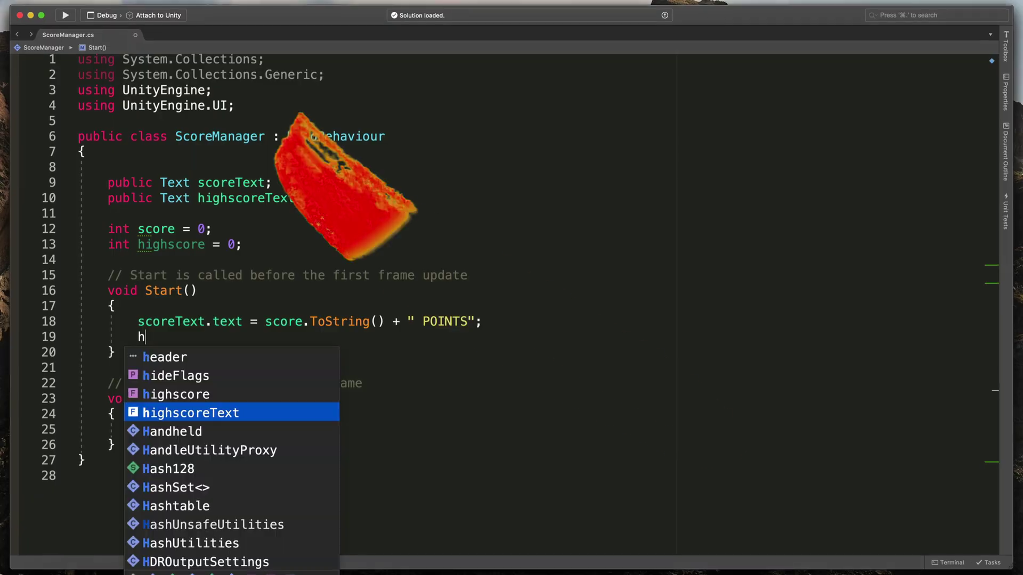
text(ig)
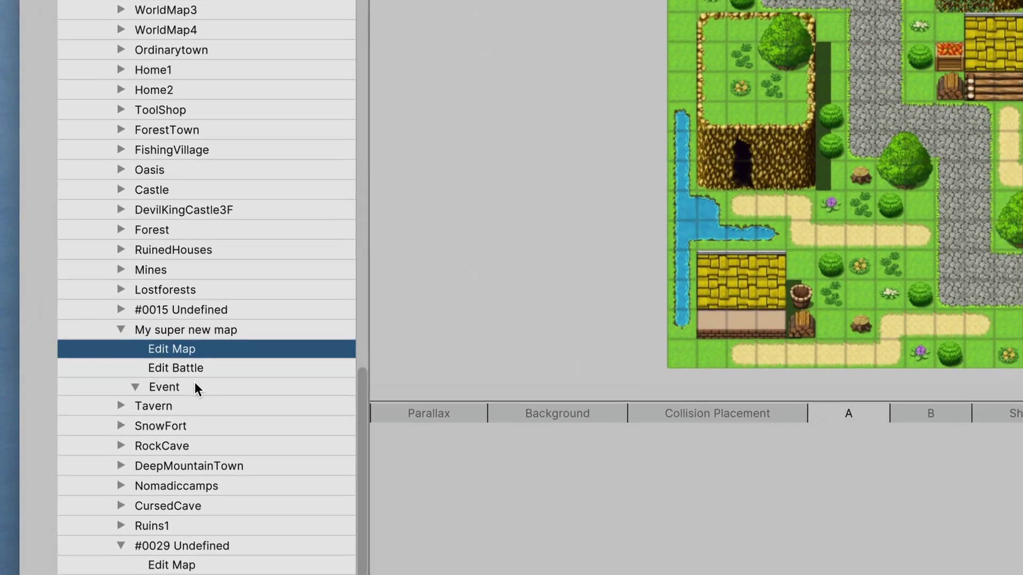
- Show My super new map's events and create a new event on a cobblestone tile
click(115, 396)
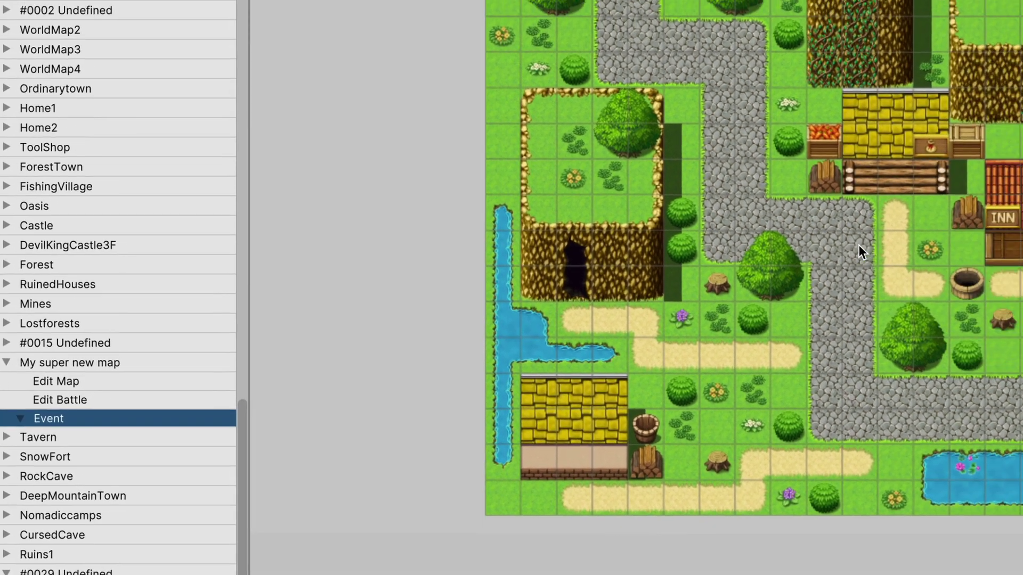
right_click(1007, 212)
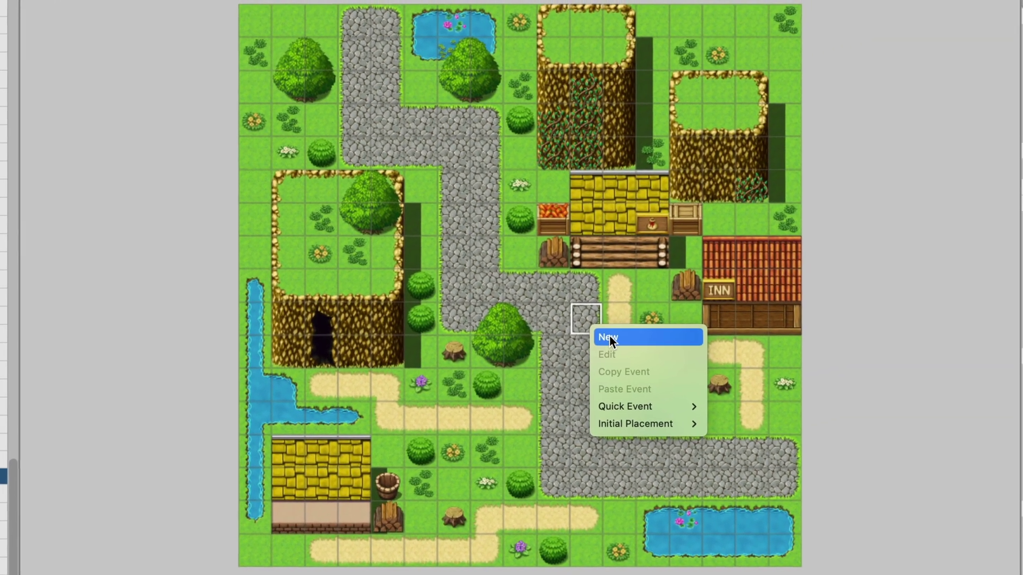
click(682, 318)
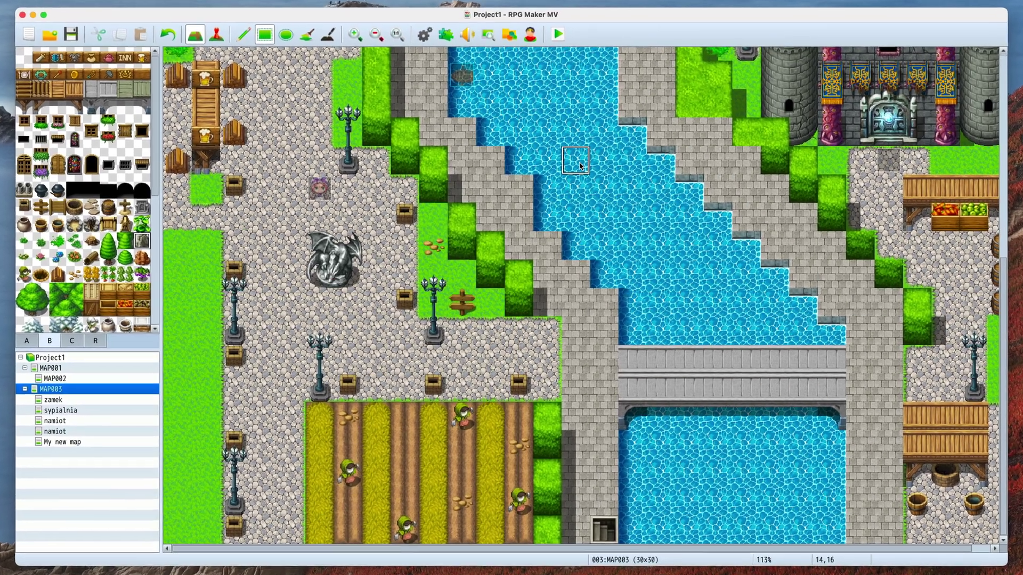
- Place two rocks in the river, then add a cobblestone-tile event using the pink character sprite
click(574, 163)
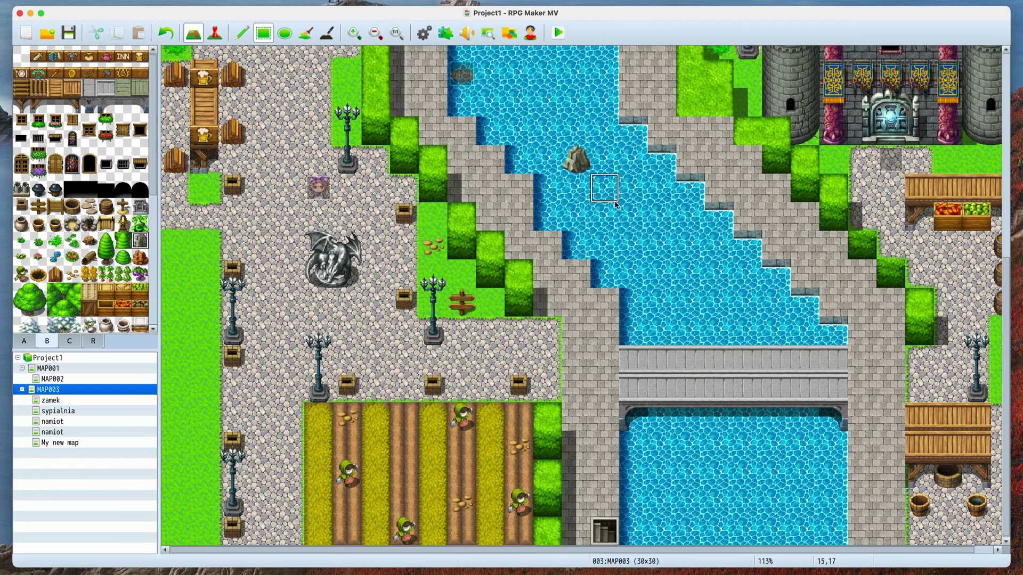
click(633, 218)
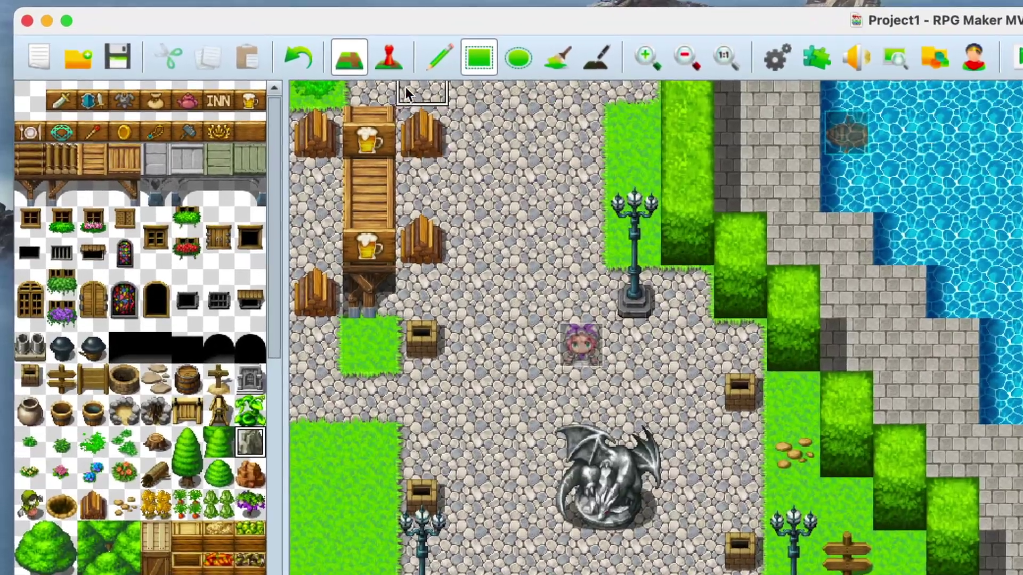
click(214, 33)
double_click(283, 343)
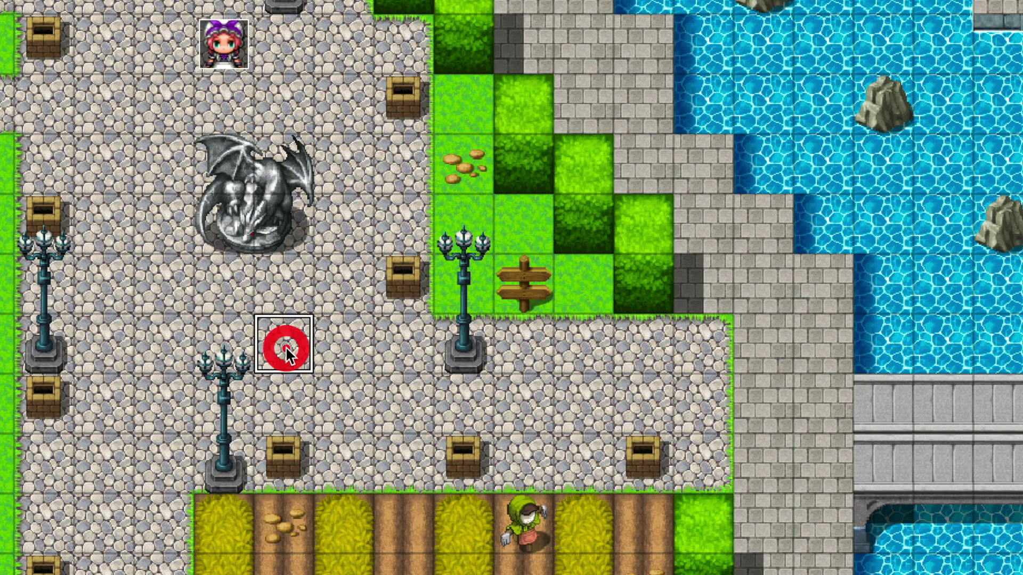
double_click(183, 361)
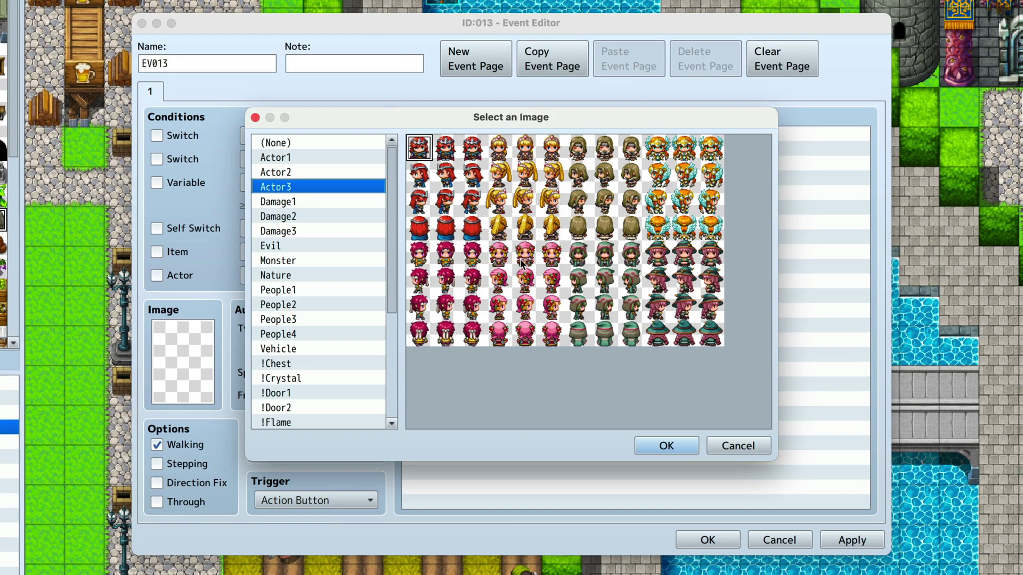
double_click(523, 261)
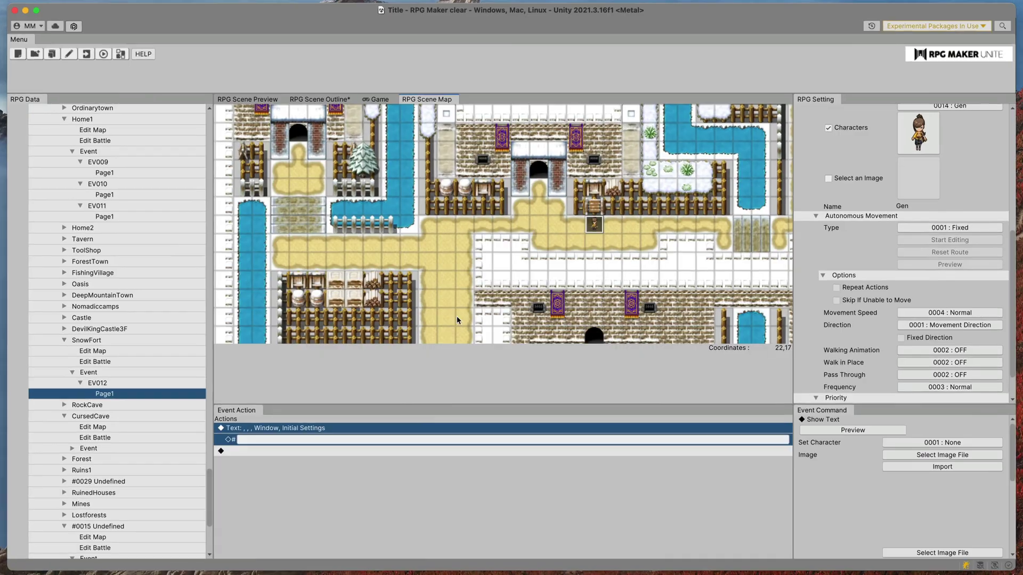
- Follow 'Would you like to open this door?' with Yes!/No choices and begin an 'All r' reply
text(Would you like to open)
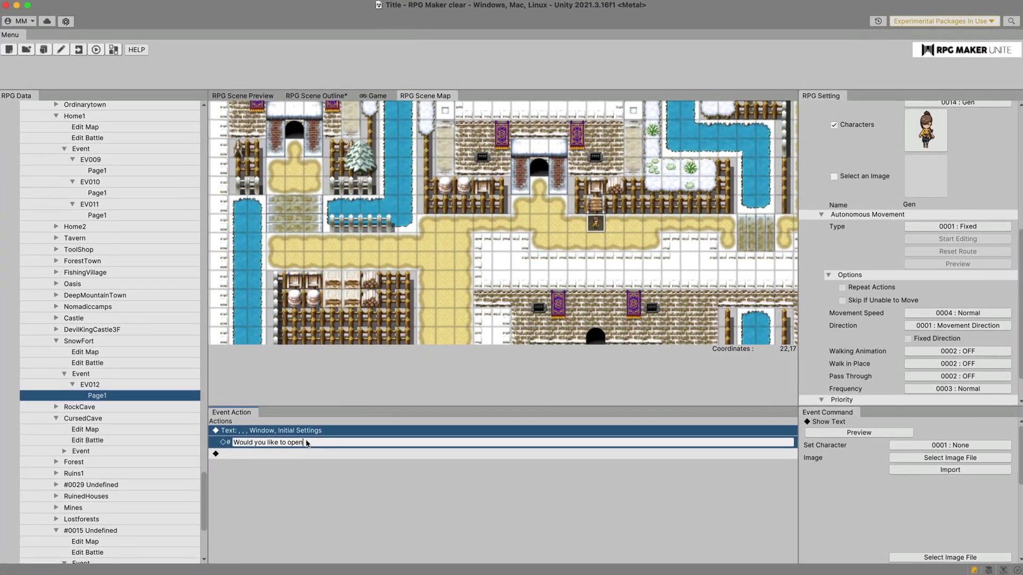
text( this door?)
double_click(212, 455)
click(537, 281)
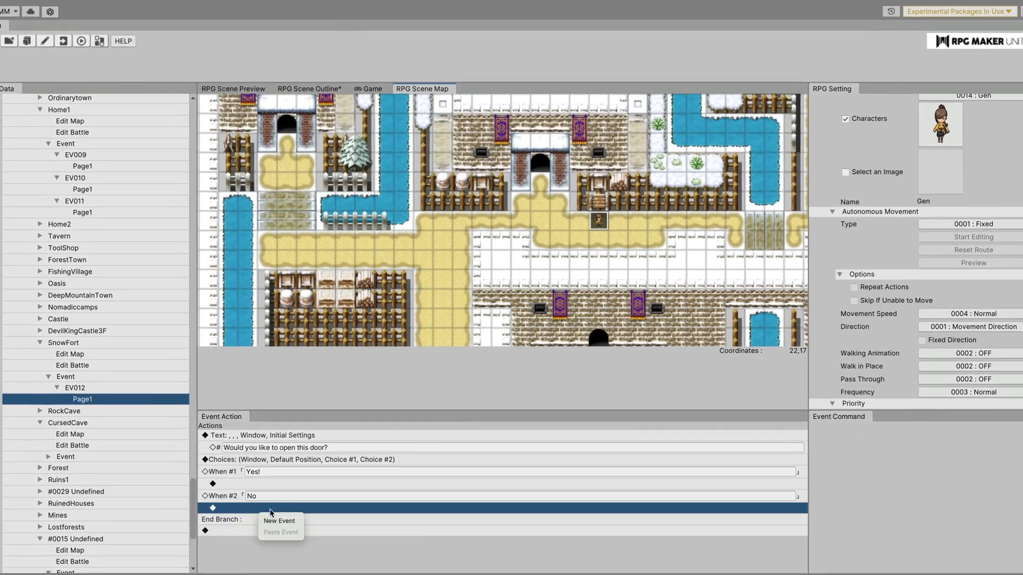
text(All r)
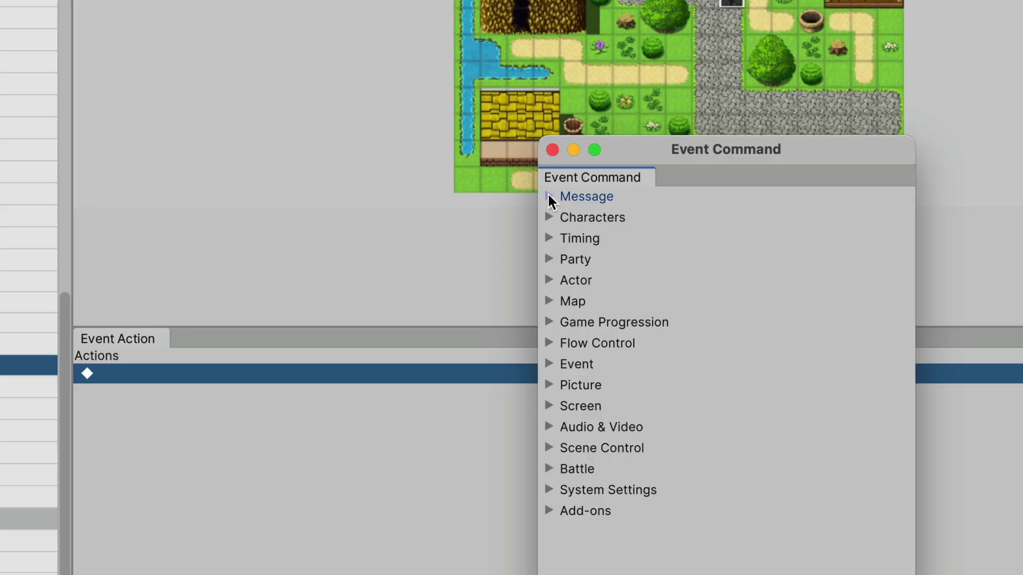
- Give the new event a 'Hello! How are you?' message followed by choices
click(549, 196)
click(572, 220)
text(Hello)
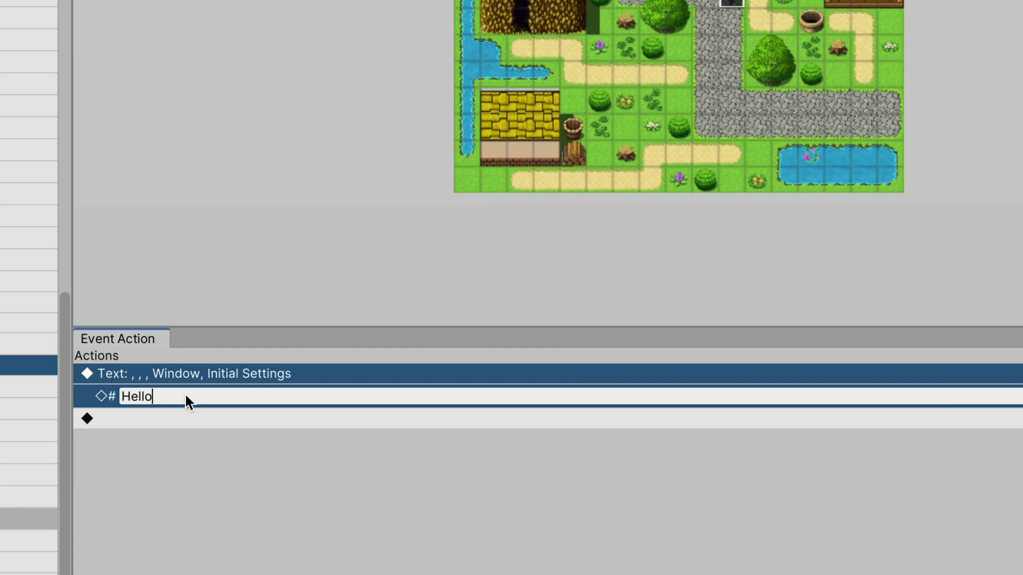
text(! How are you?)
double_click(185, 418)
click(577, 238)
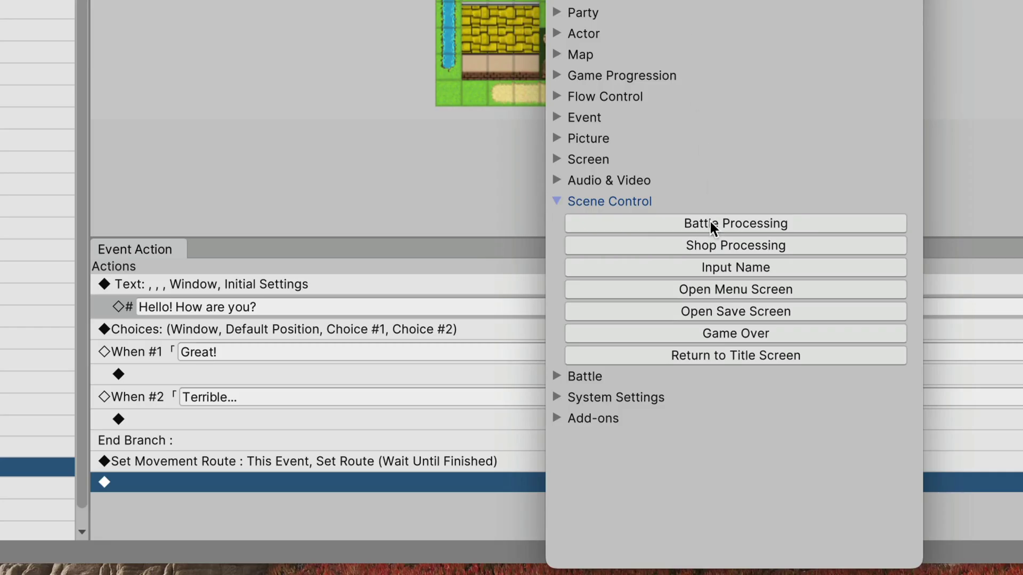
- Add a Goblin battle and make the branch depend on a variable
click(711, 223)
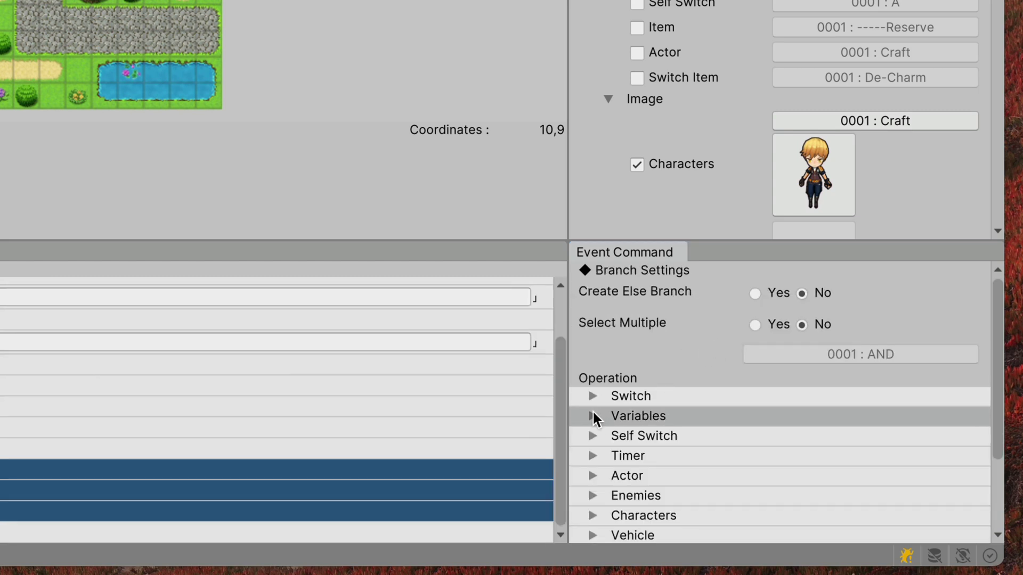
click(594, 416)
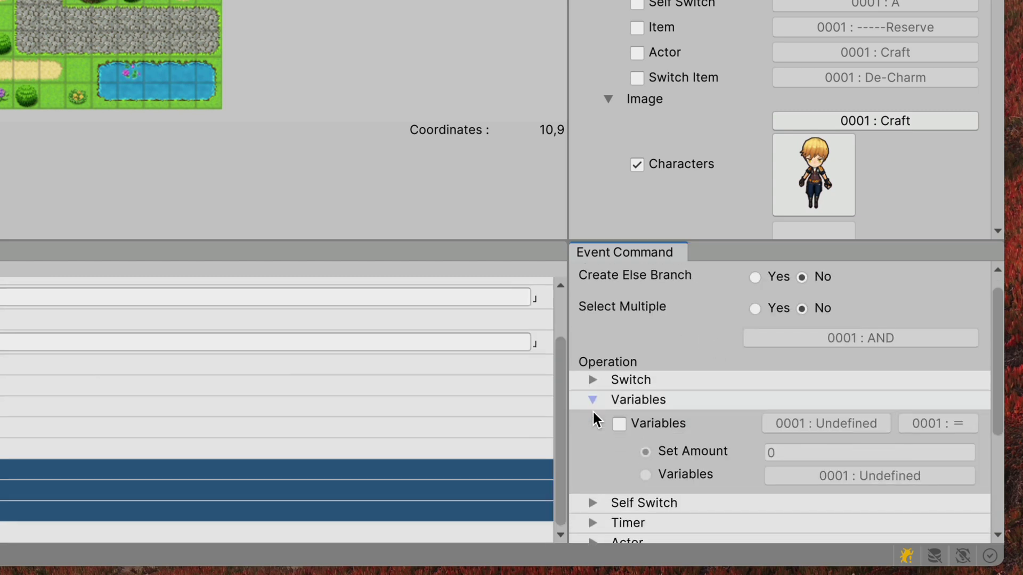
click(618, 423)
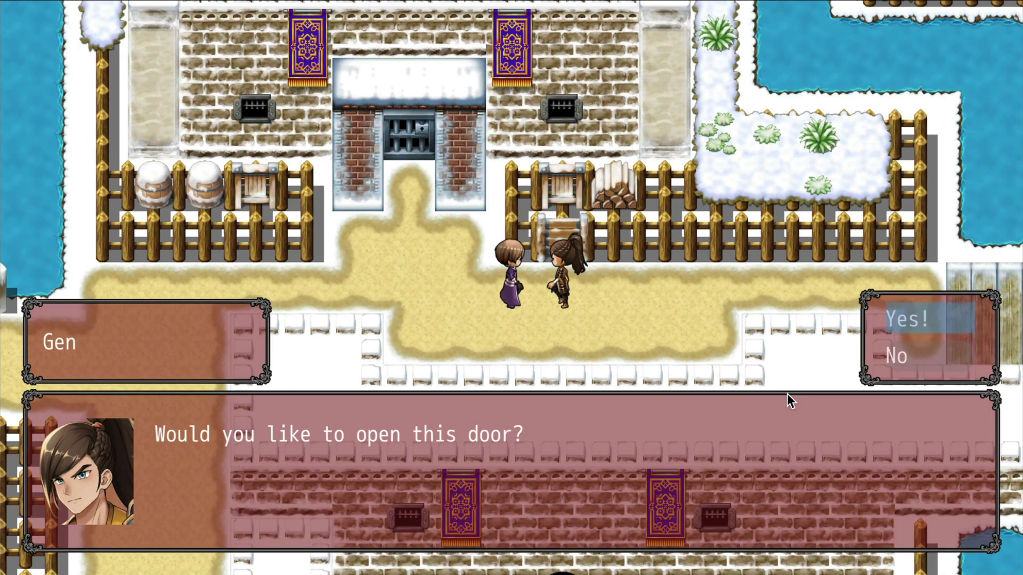
- Answer Yes! to the door question and dismiss the reply and thank-you messages
key(Return)
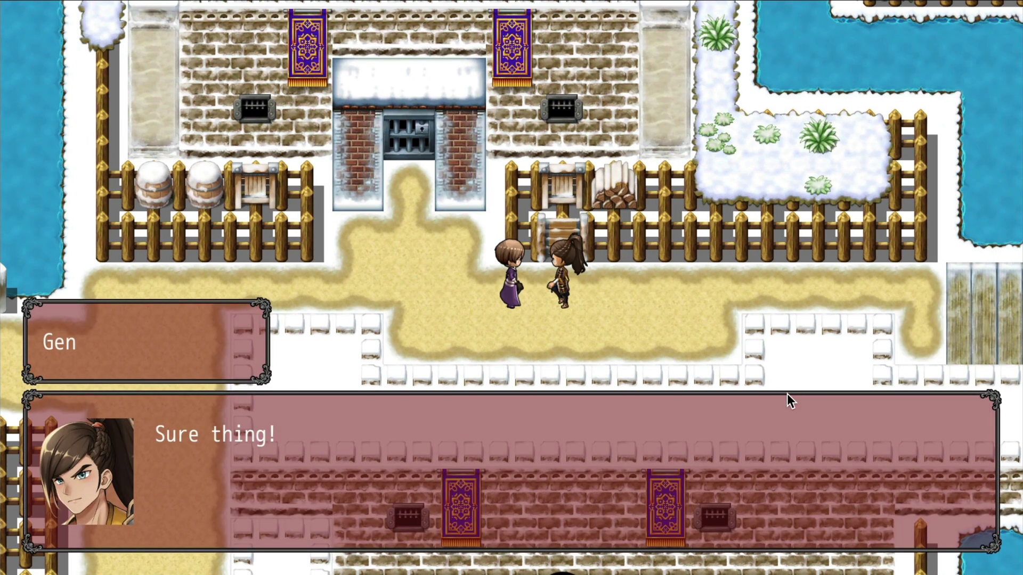
key(Return)
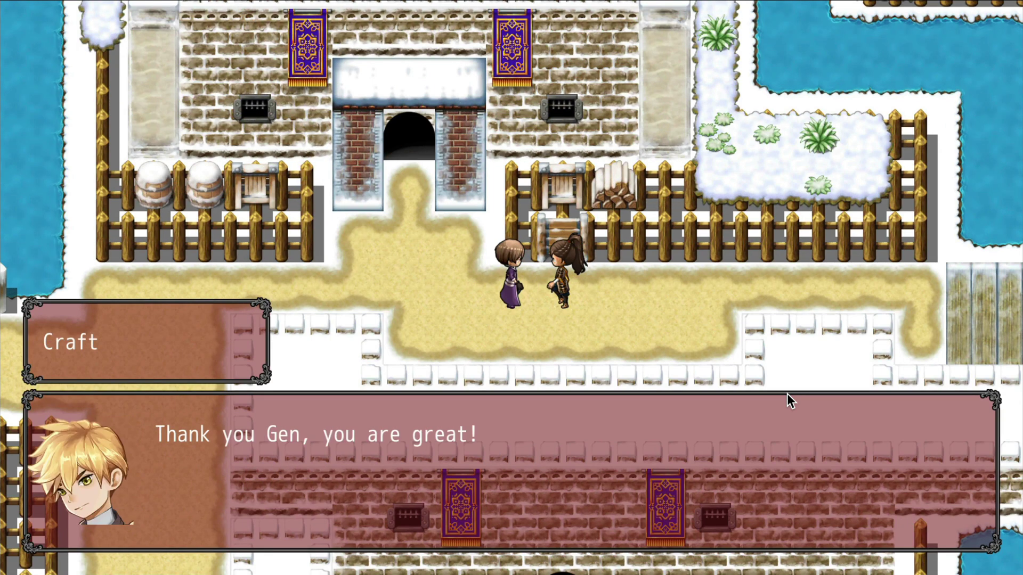
key(Return)
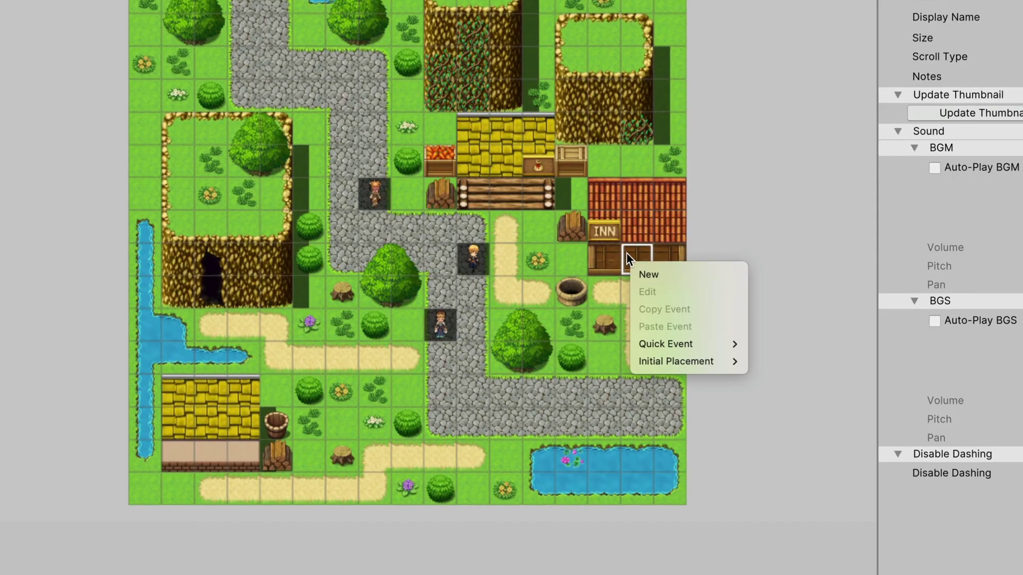
- Make the inn doorway a Door quick event and pick its destination in Select Map
mouse_move(677, 344)
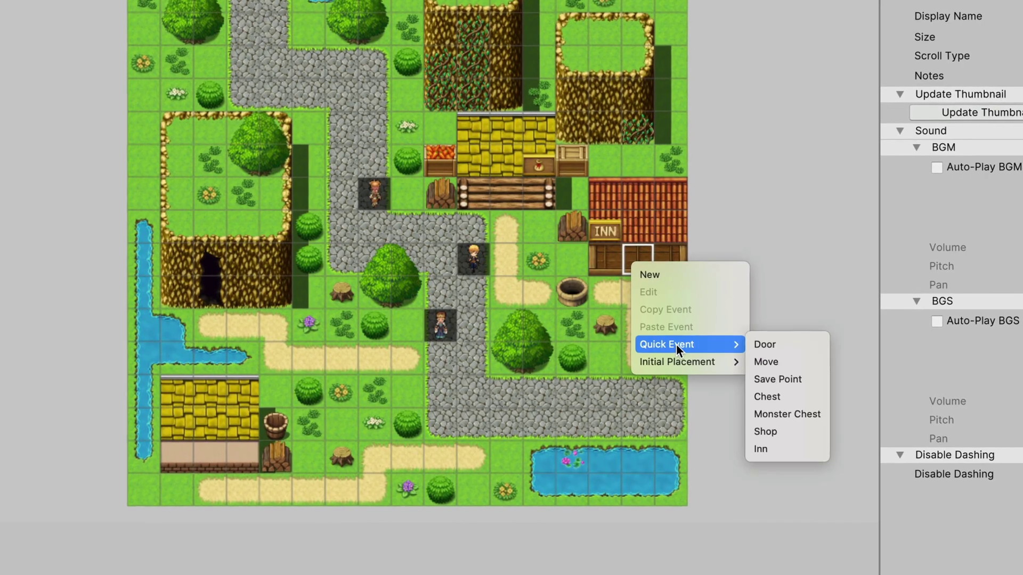
click(793, 350)
click(930, 372)
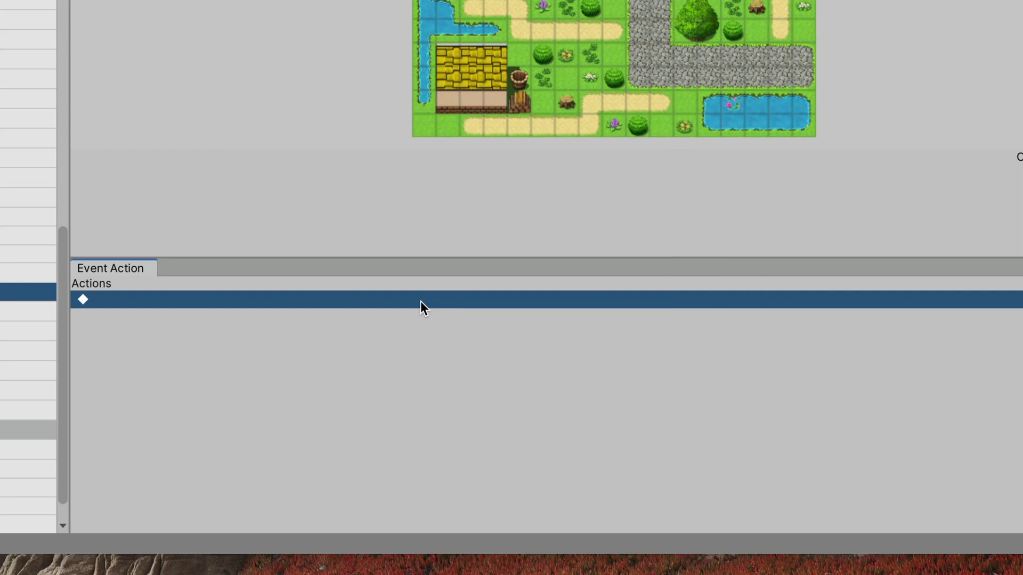
- Start a new event action and browse the Message, Characters, Actor and Game Progression commands
right_click(420, 301)
click(441, 327)
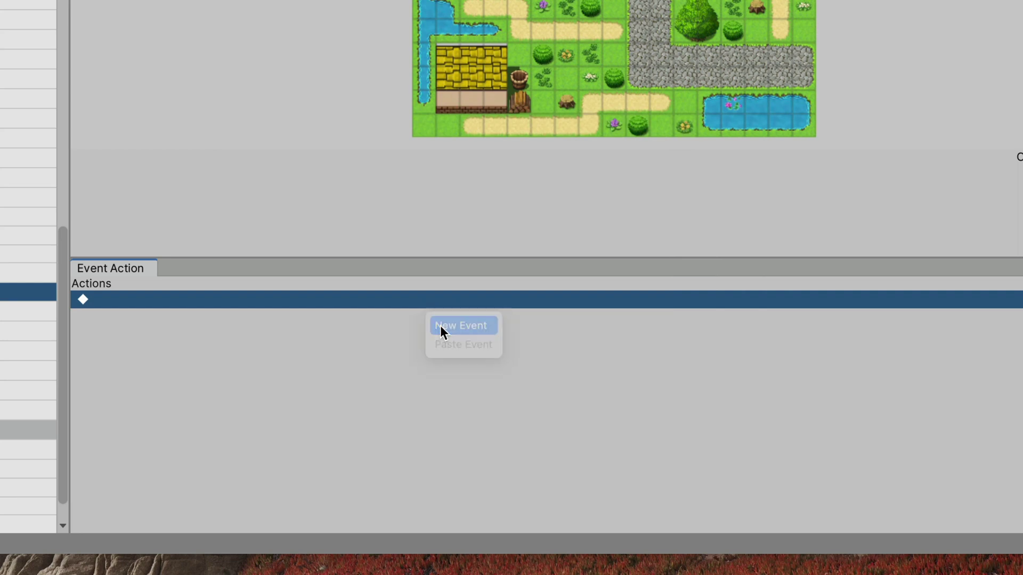
click(497, 139)
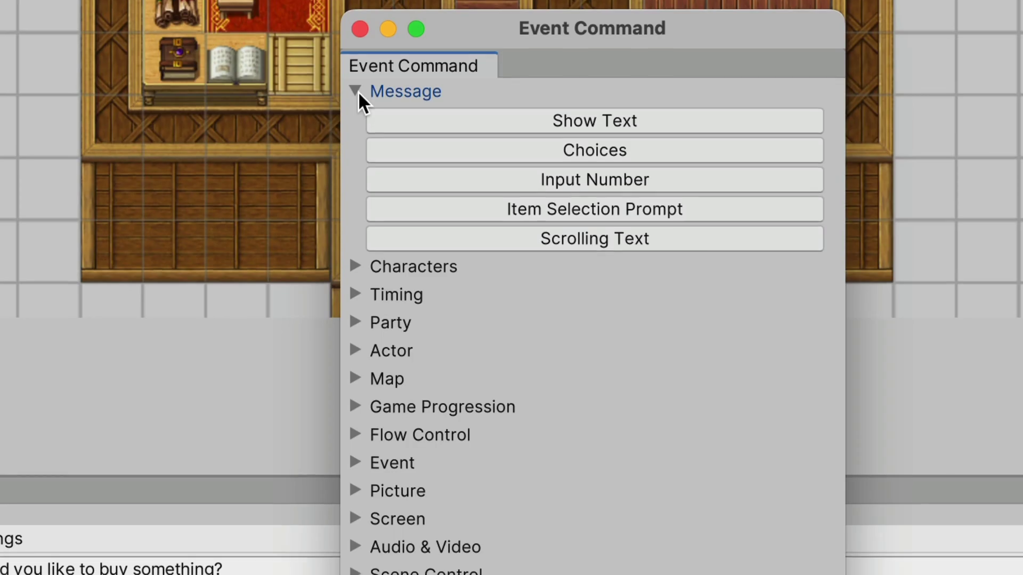
click(358, 91)
click(357, 120)
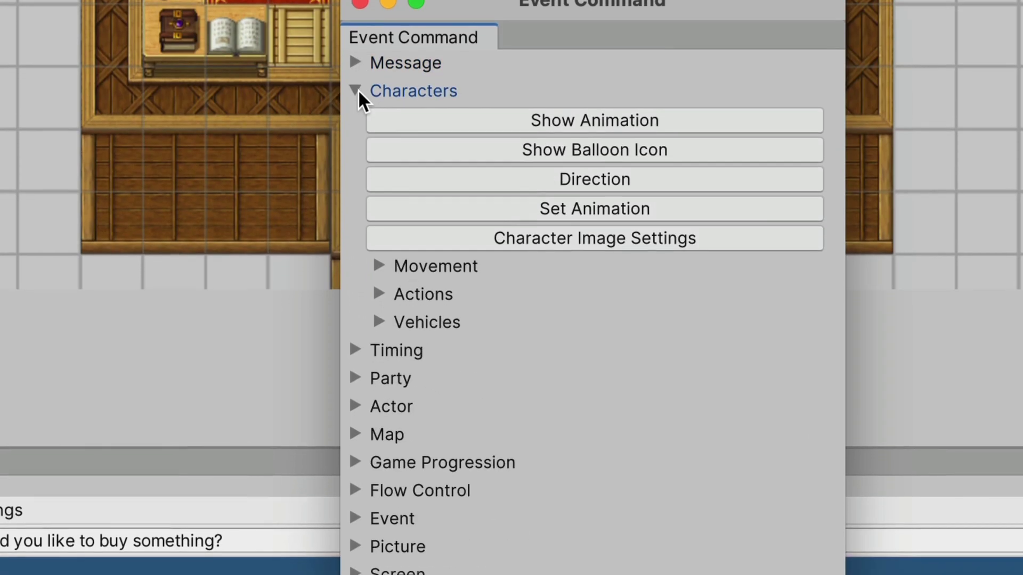
click(356, 120)
click(356, 203)
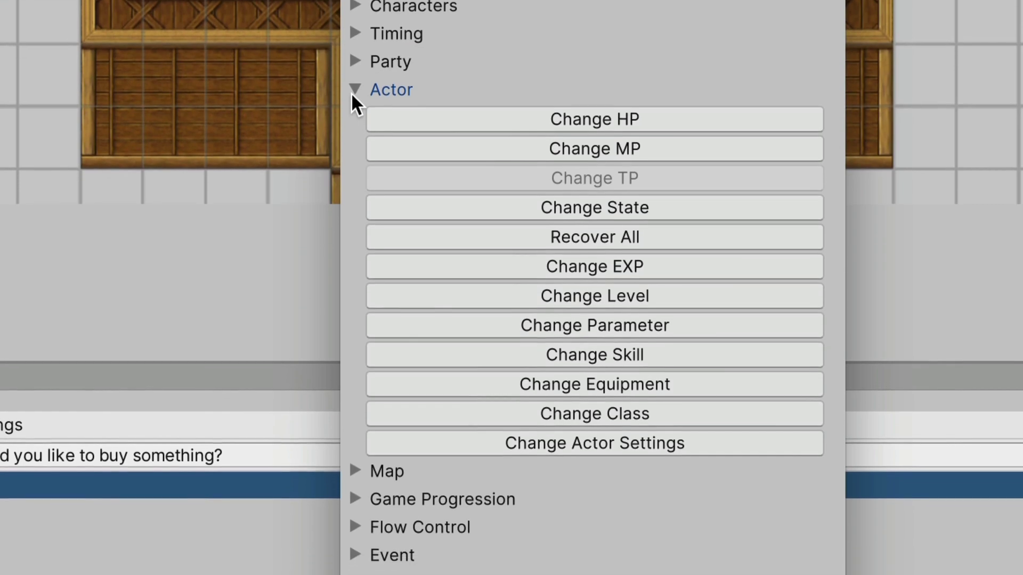
click(352, 92)
click(351, 148)
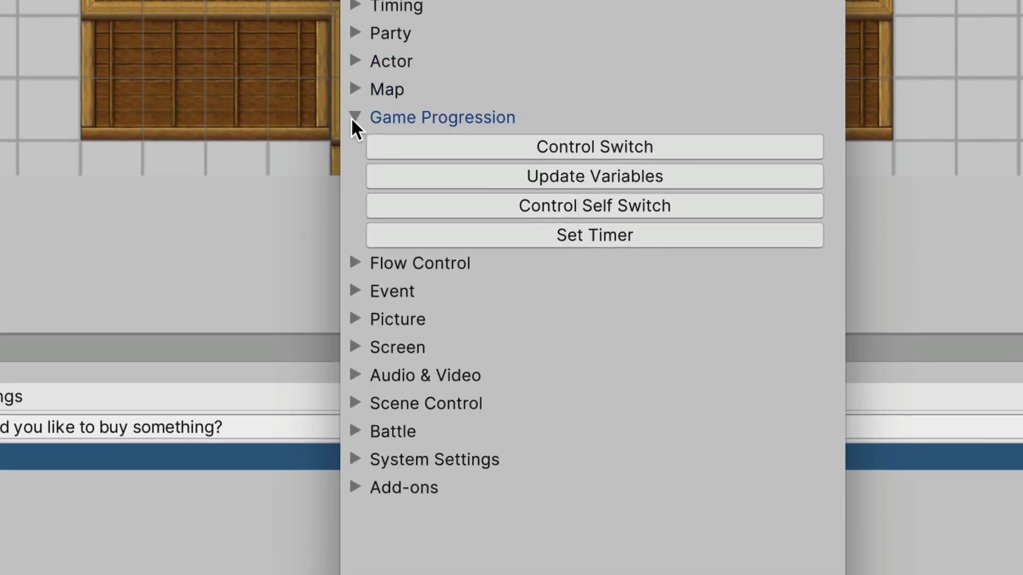
click(352, 148)
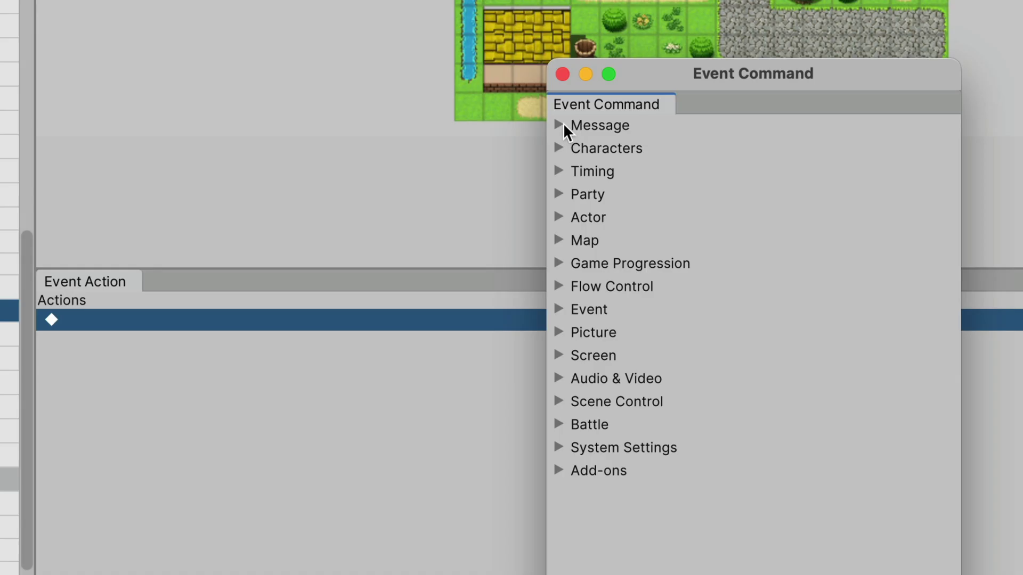
- Add a Show Text action reading 'my message'
click(559, 125)
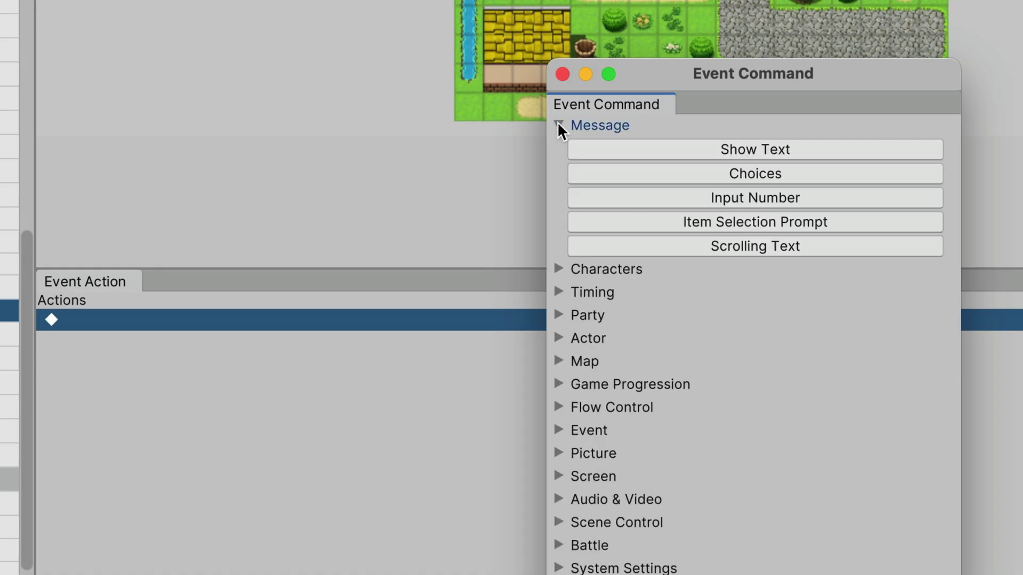
click(583, 145)
text(my message)
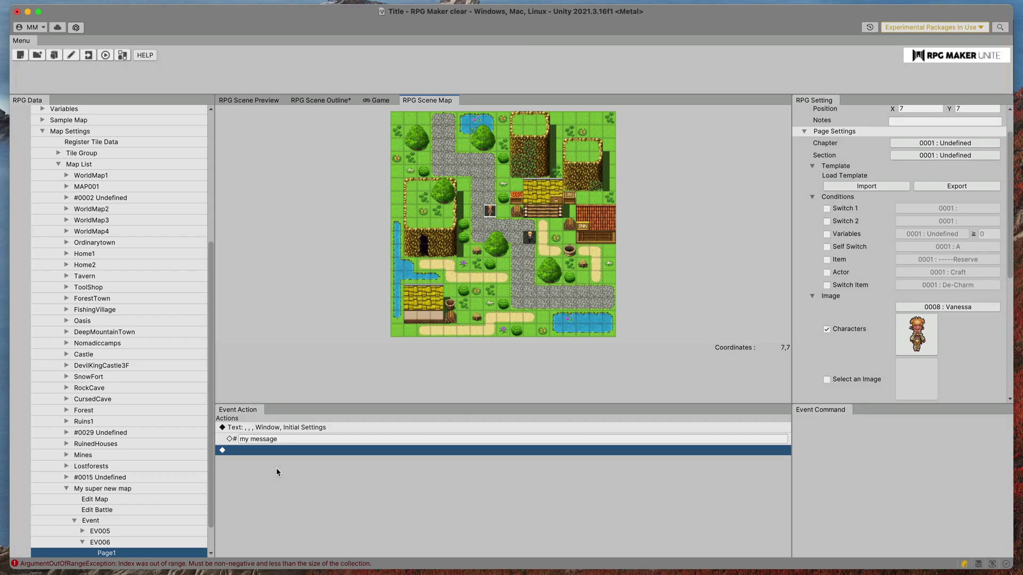
- Dock the Event Command list in the side panel and add a second Show Text
double_click(166, 371)
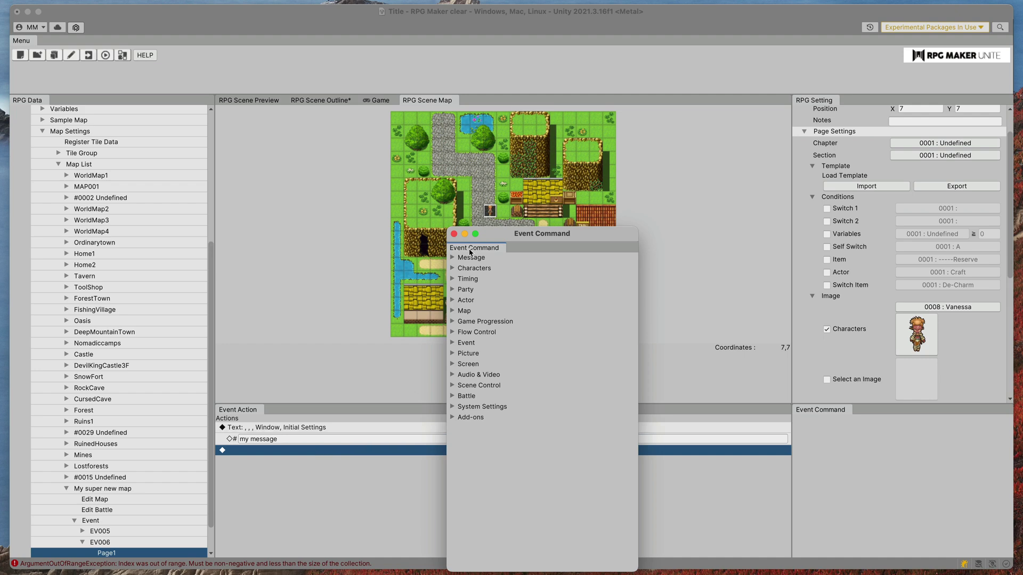
click(853, 103)
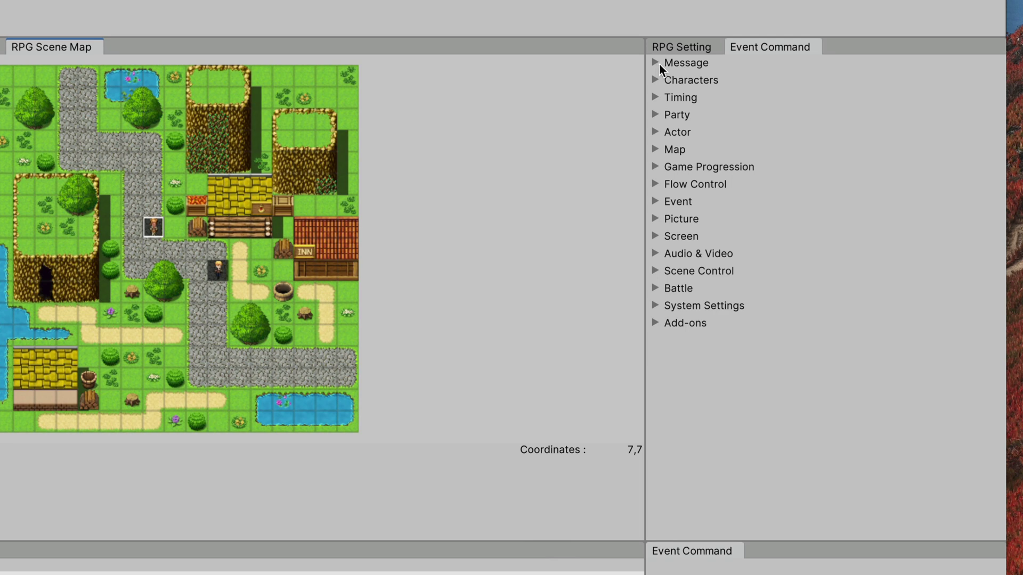
click(657, 63)
click(687, 83)
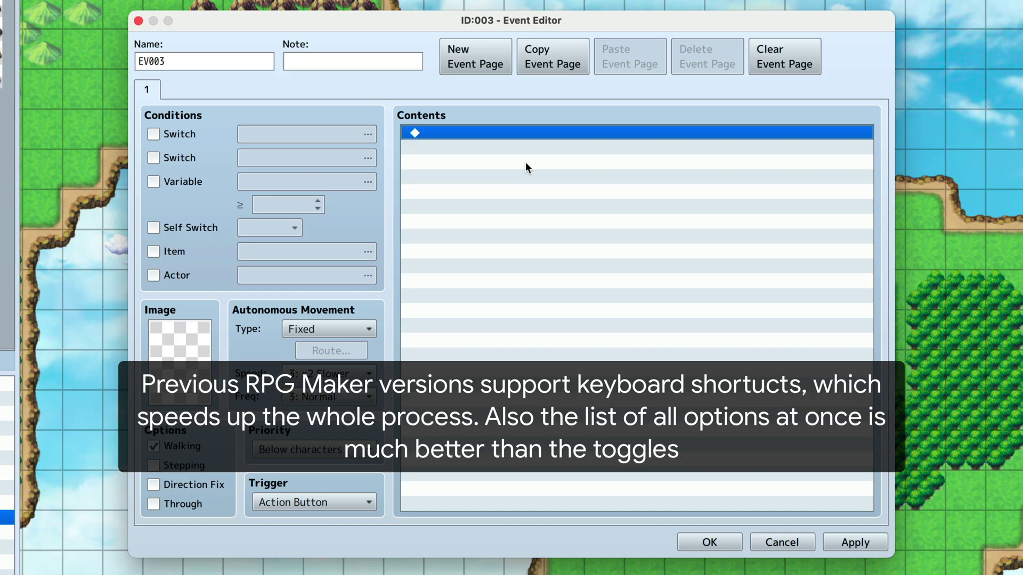
- Add a Show Text command reading 'This is my new message'
key(Return)
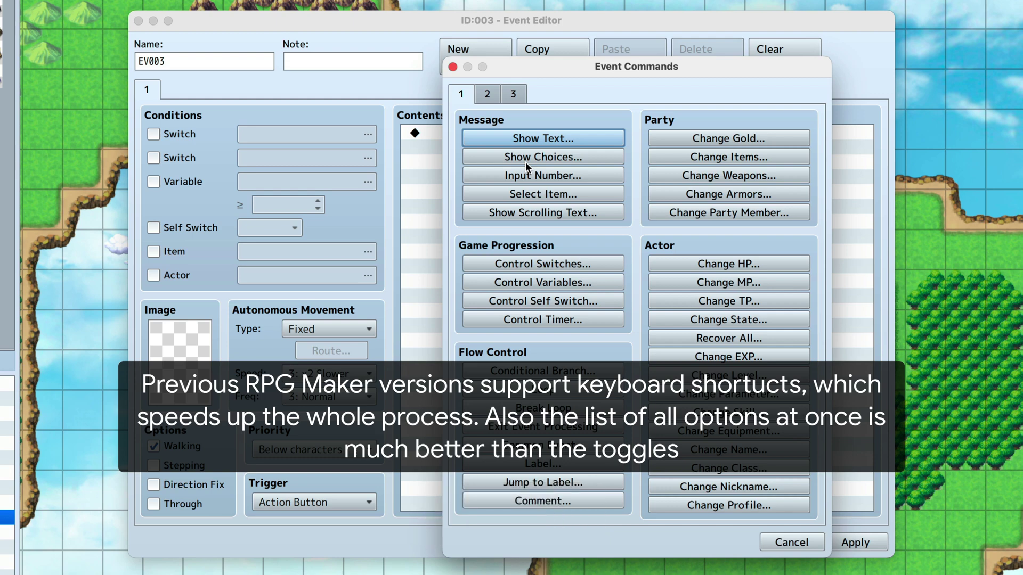
key(Return)
text(This is m)
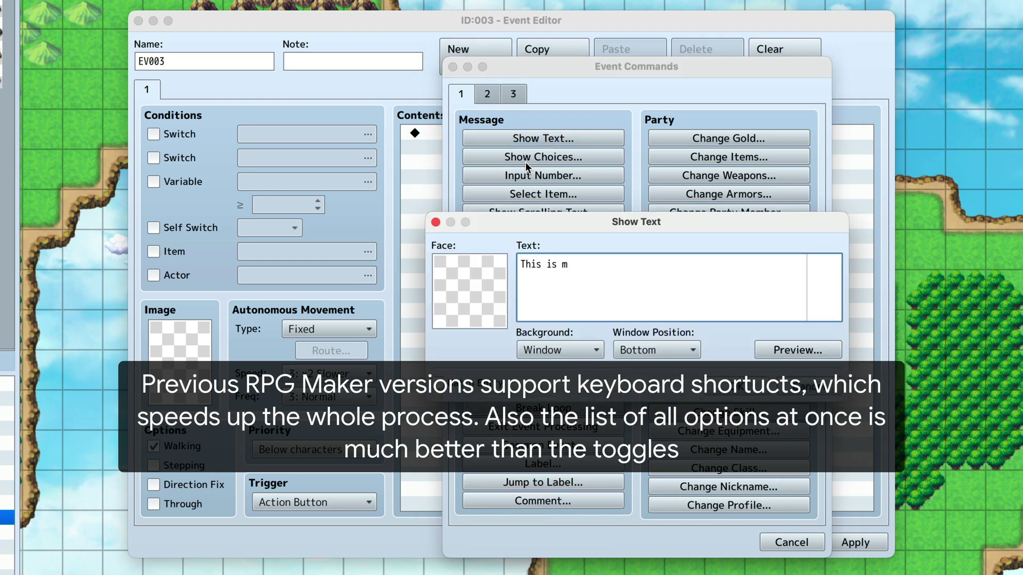
text(y new message)
key(super+Return)
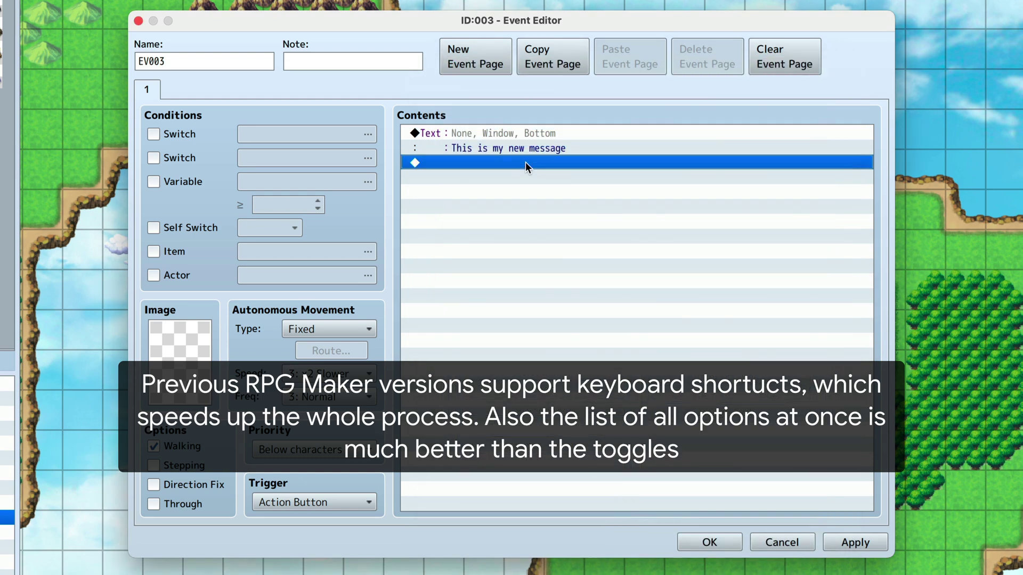
- Insert a Show Choices command after the message
key(Return)
key(Down)
key(Down)
key(Down)
key(Up)
key(Up)
key(Return)
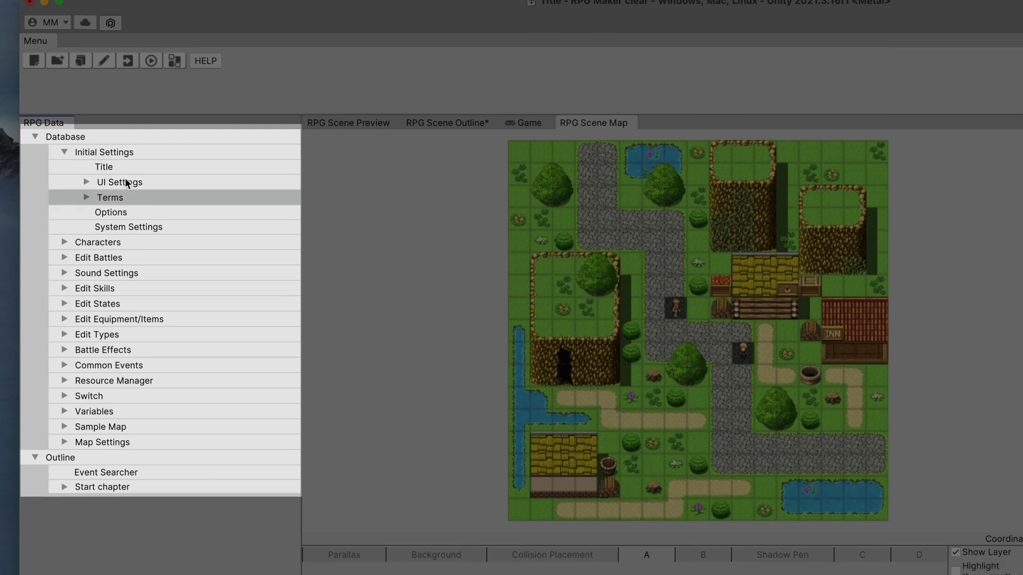
- Preview the title screen and shared game menu settings, then list the actor characters
click(118, 153)
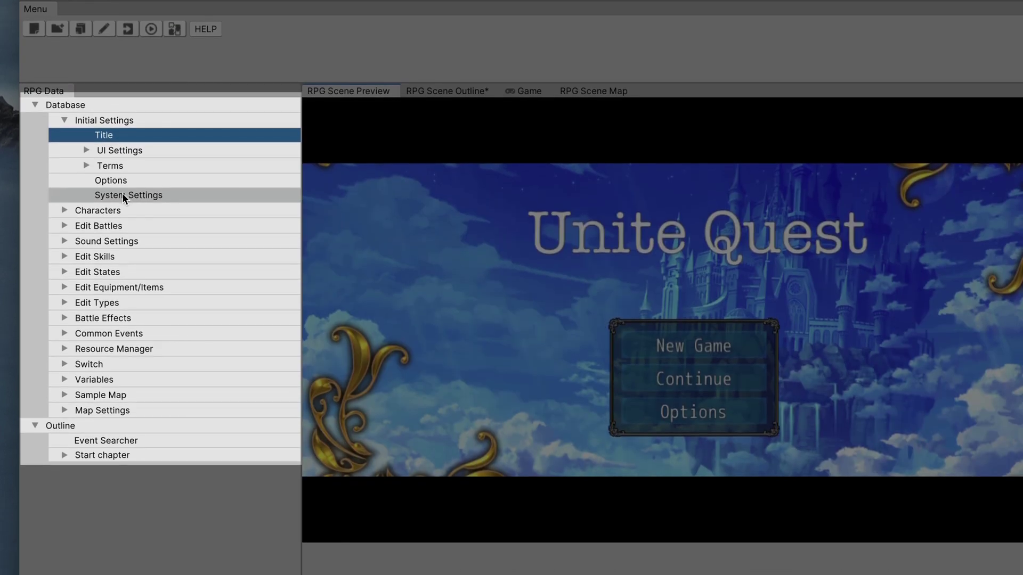
click(86, 153)
click(106, 160)
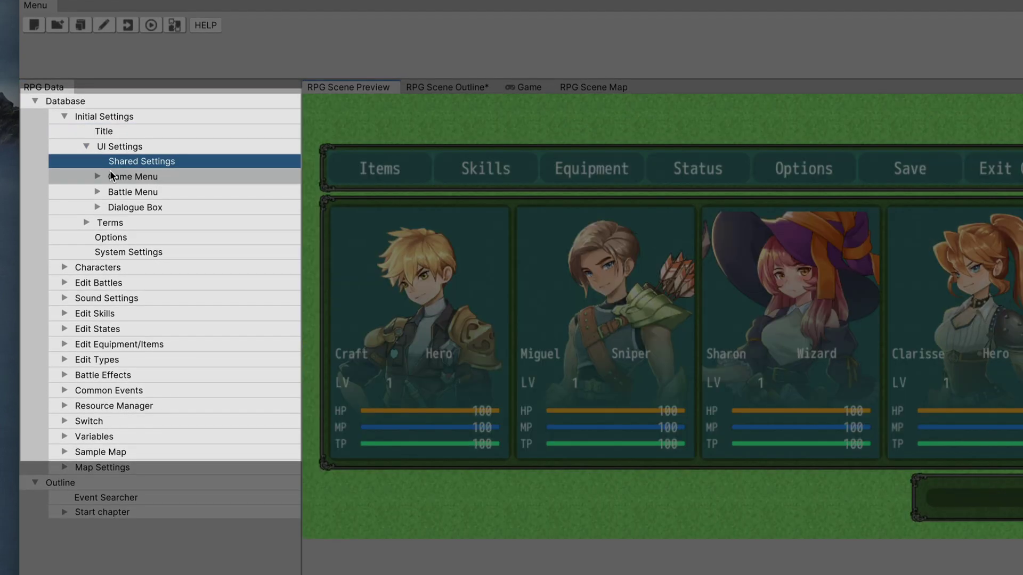
click(63, 268)
click(87, 296)
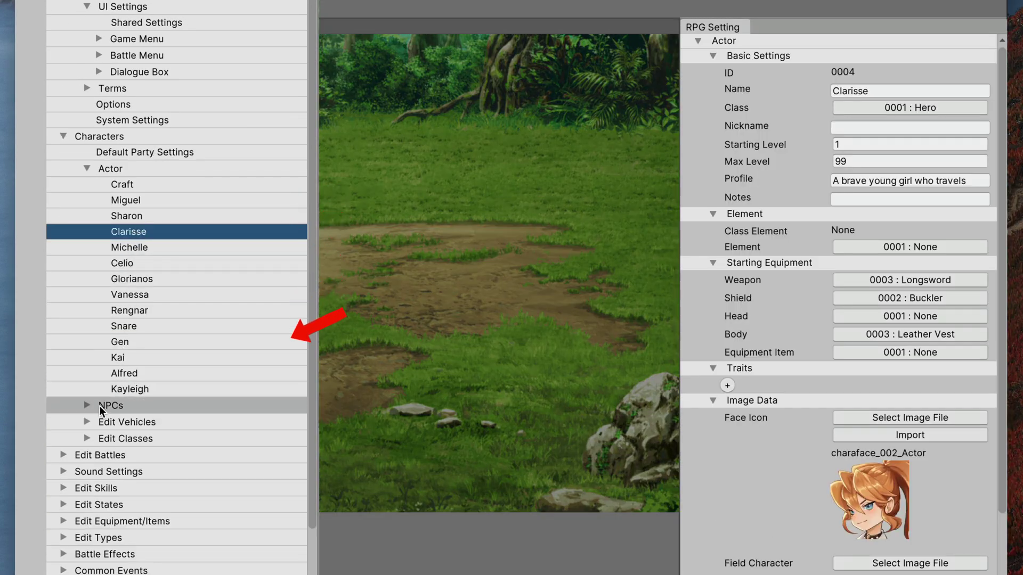
- View Snare's NPC data and set Party Size to 0002 : 2
click(86, 404)
click(120, 439)
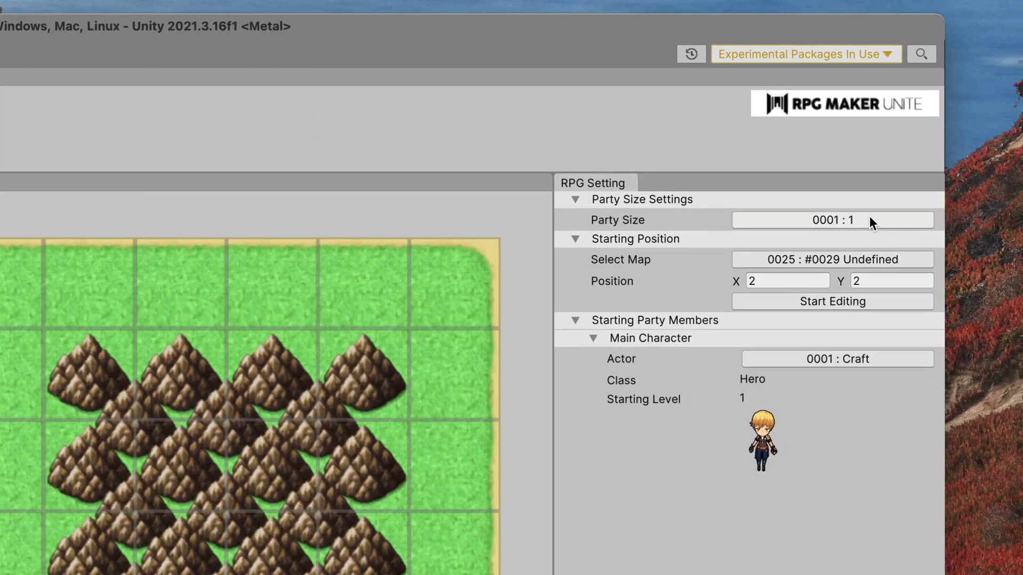
click(869, 220)
click(877, 268)
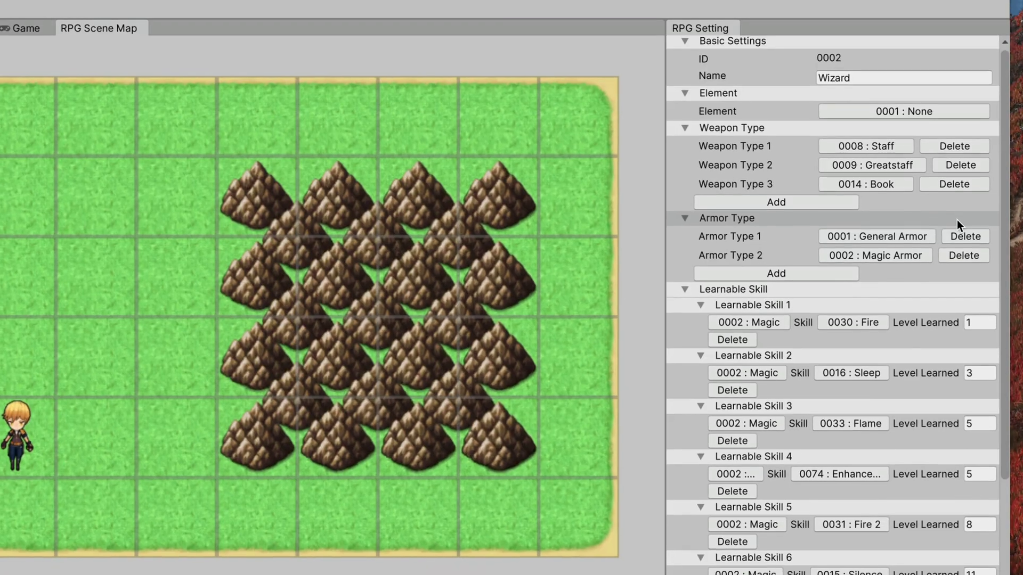
- Make the Wizard's Learnable Skill 1 0035 : Flame 3
scroll(958, 218, down, 3)
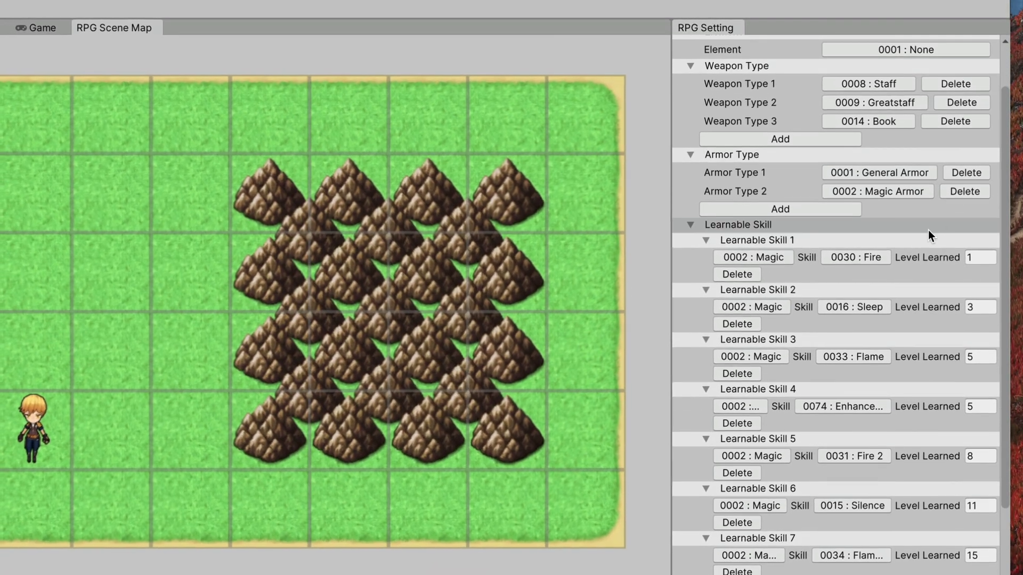
click(855, 257)
click(913, 356)
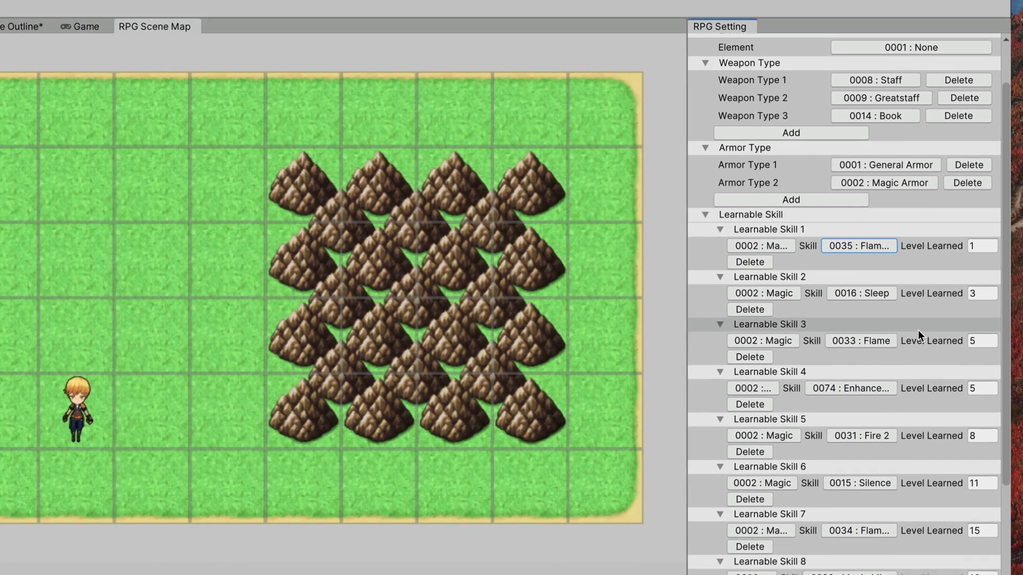
- Drag the Max MP growth curve slider toward Fast
scroll(918, 327, down, 10)
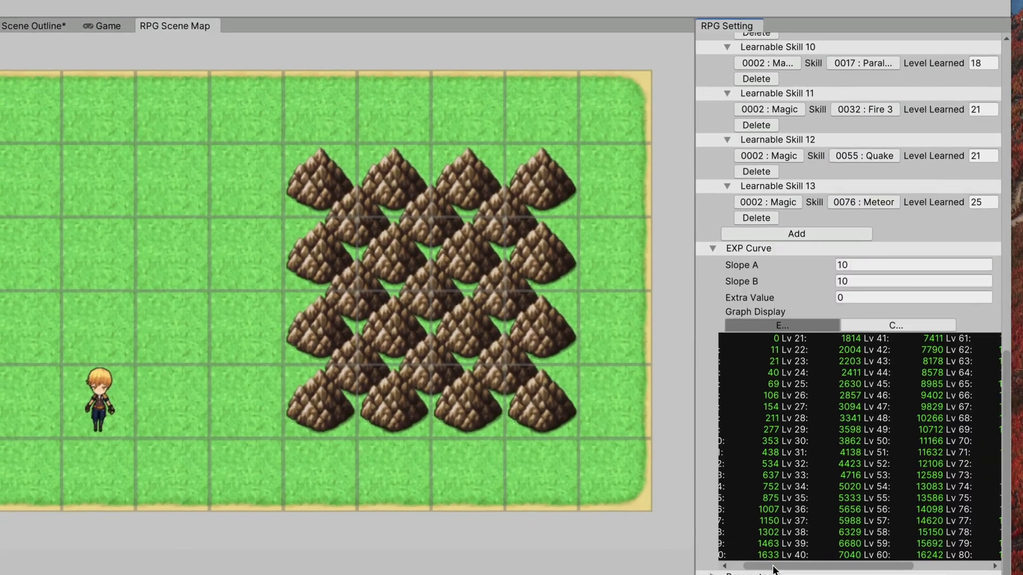
drag(773, 569, 858, 555)
scroll(904, 486, down, 5)
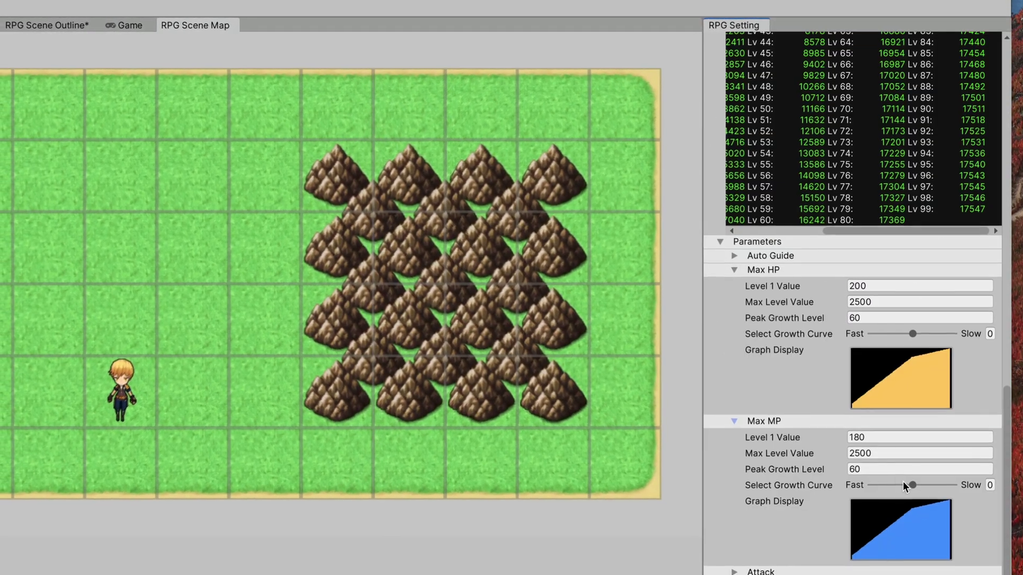
drag(903, 483, 957, 474)
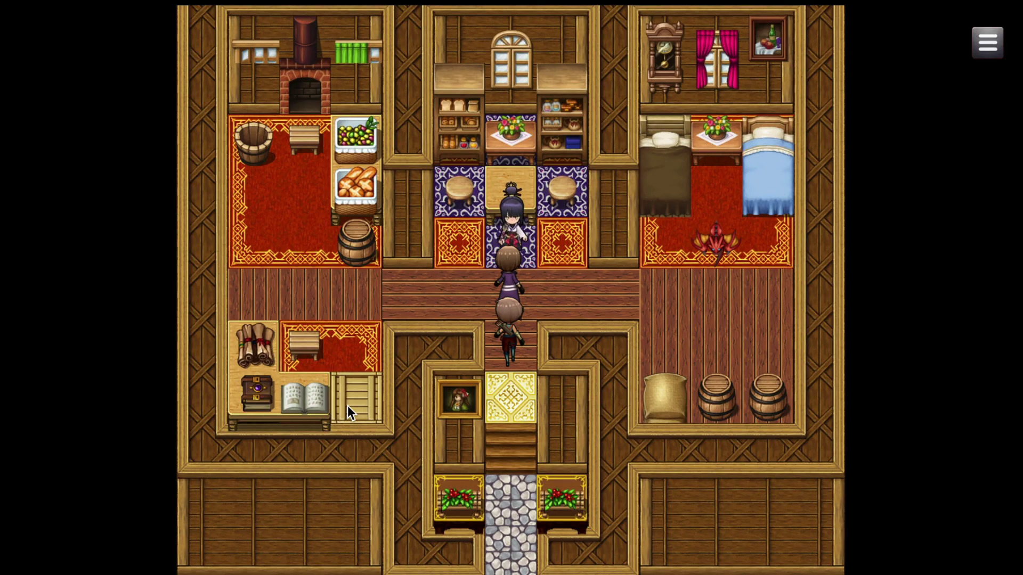
- Advance the innkeeper's welcome, choose Buy and browse the items for sale
key(Return)
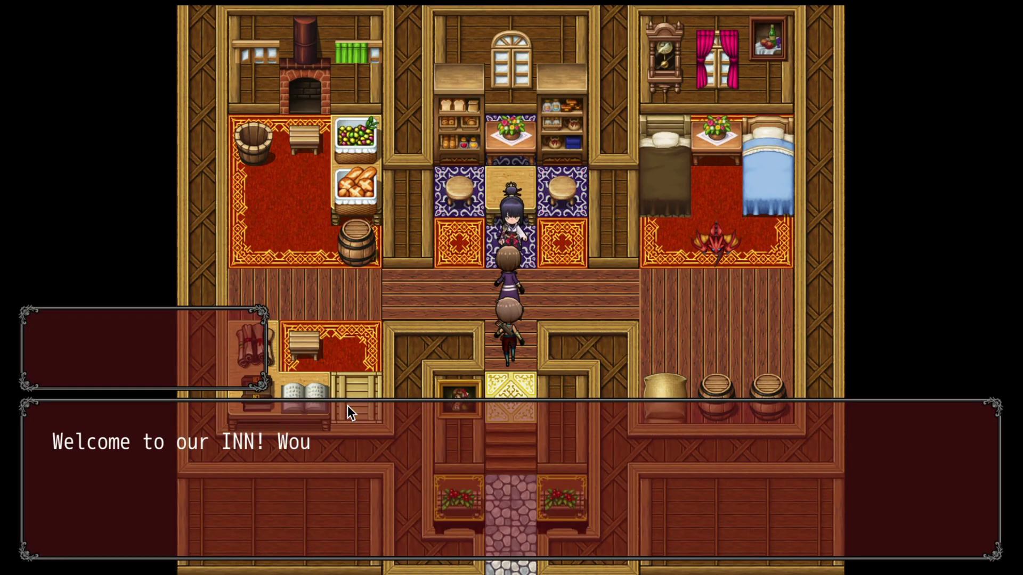
key(Return)
key(Return)
key(Down)
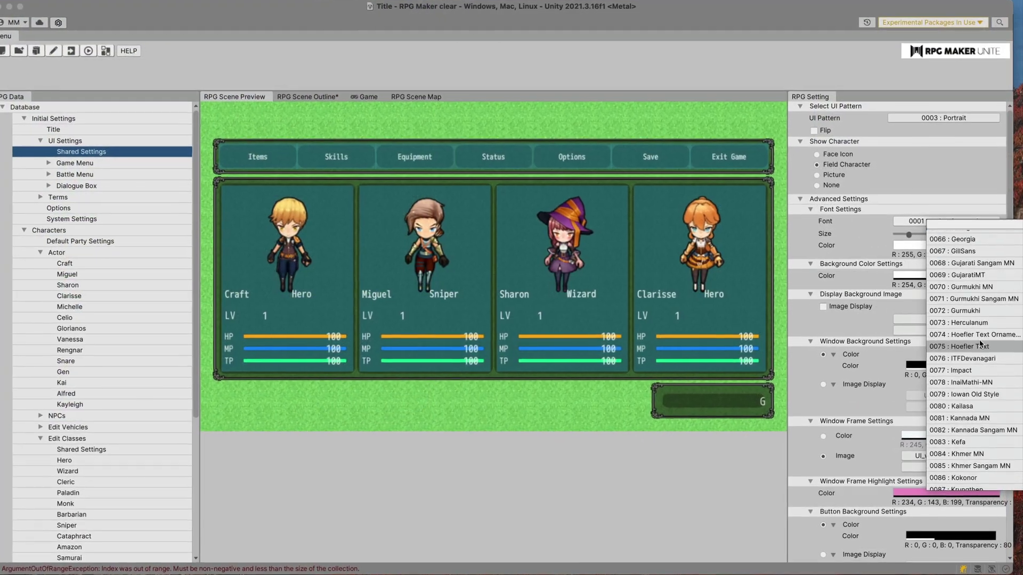
- Set the menu font to Rockwell, make the window background red, and hide the Options command
click(971, 287)
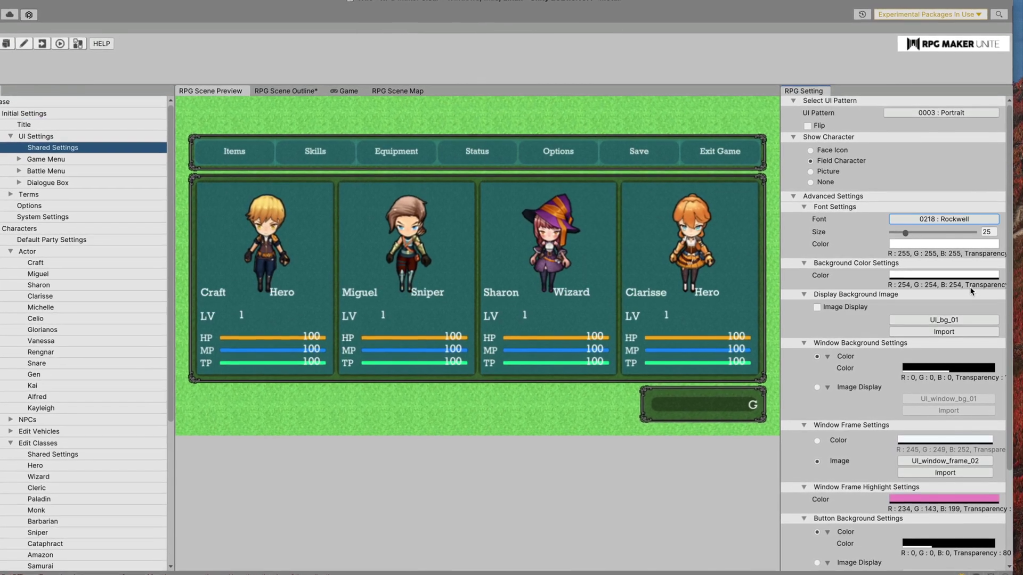
scroll(970, 288, down, 4)
click(930, 248)
click(1016, 303)
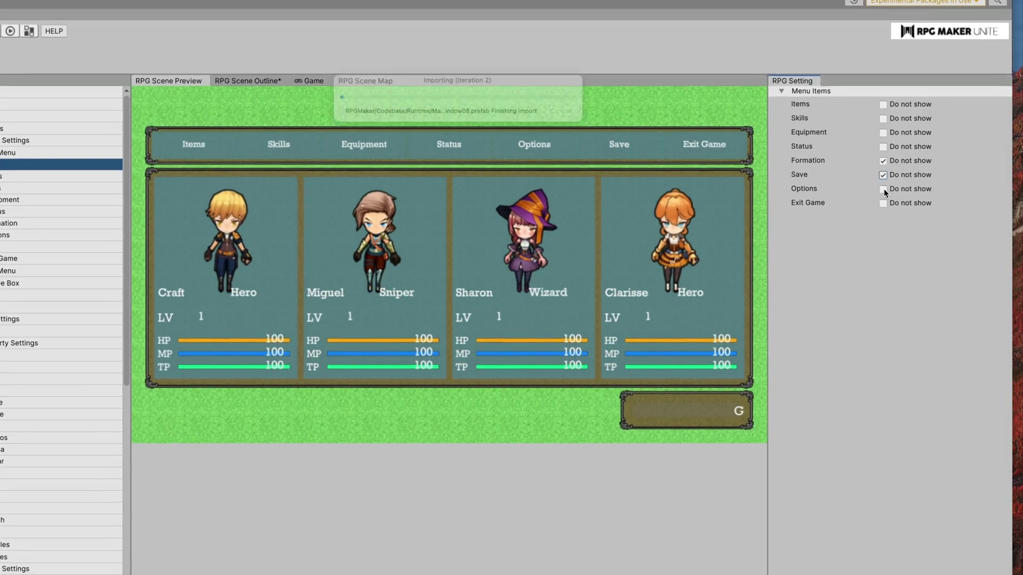
click(883, 188)
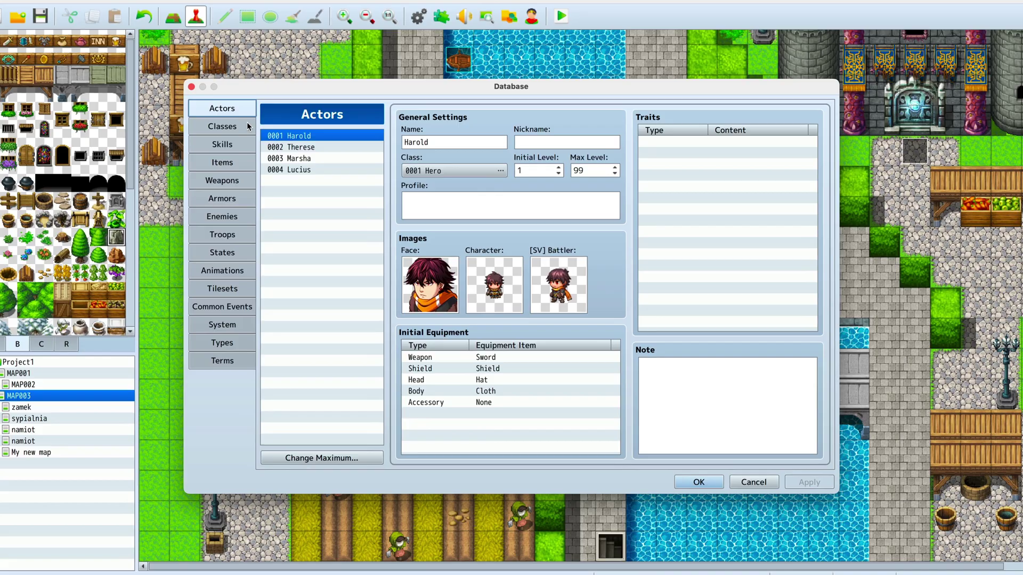
- Browse the Database's Classes, Skills, System and Types pages, then open Sharon's actor settings
click(247, 125)
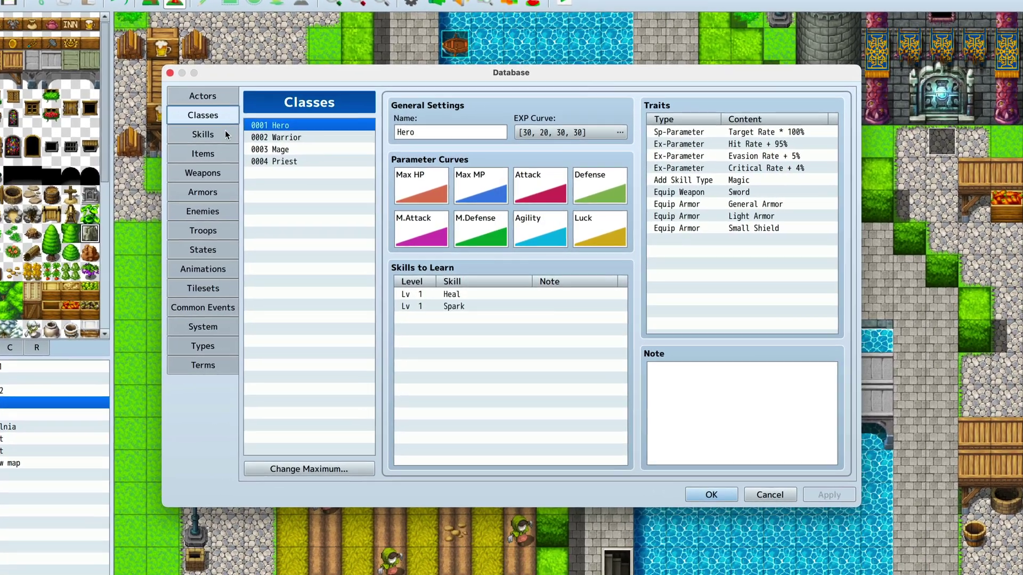
click(224, 134)
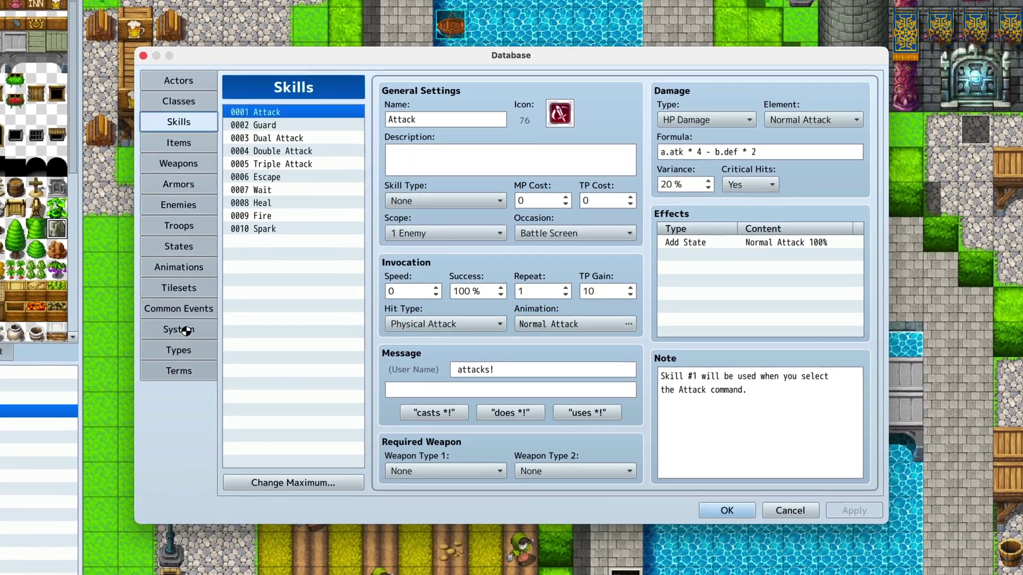
click(186, 326)
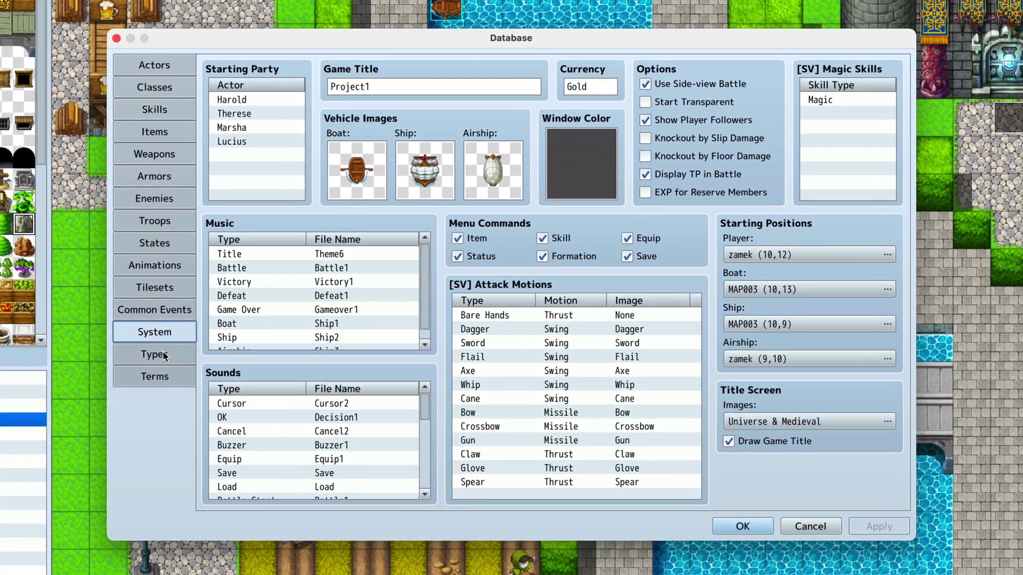
click(163, 351)
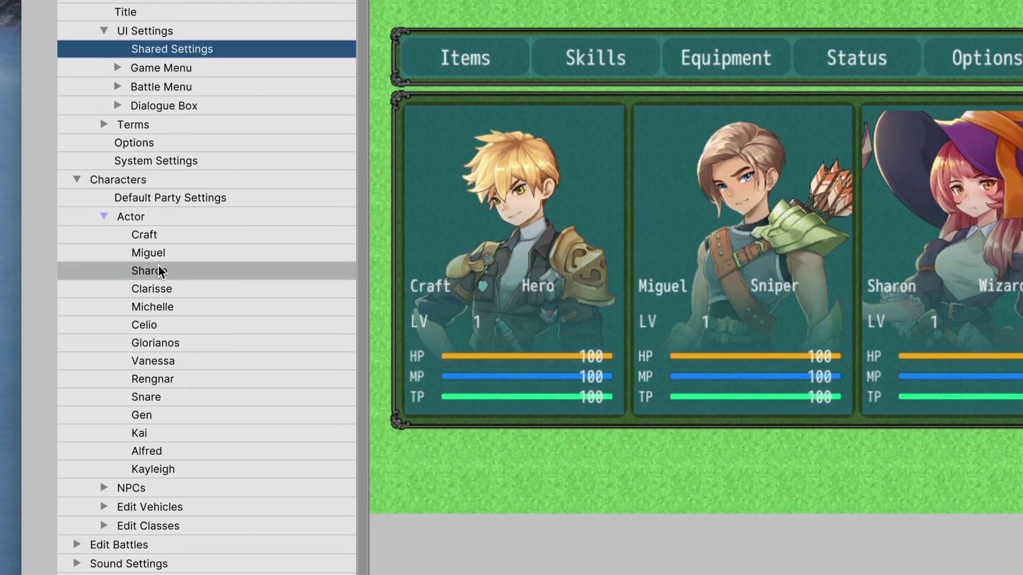
click(159, 270)
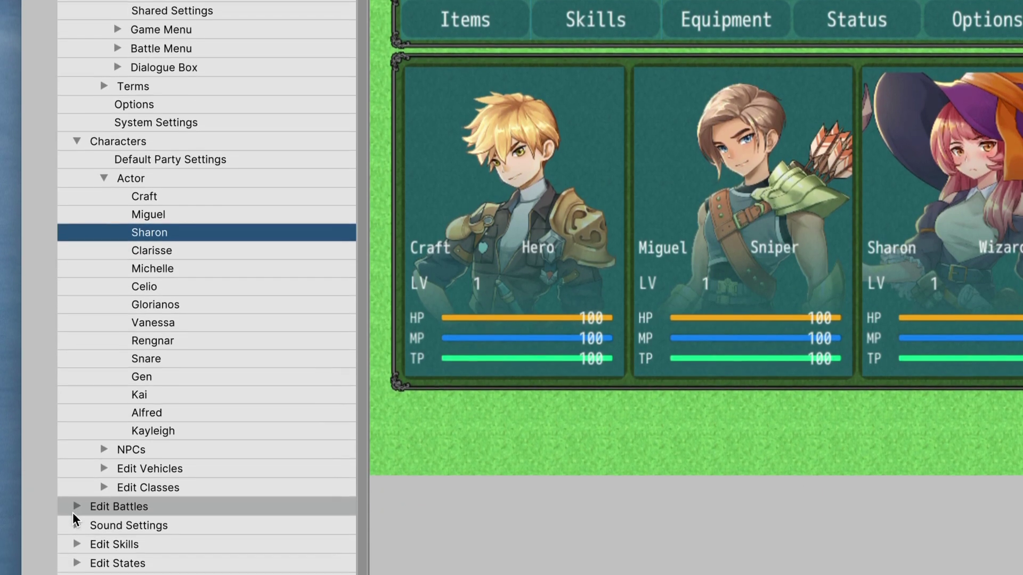
- Expand Edit Battles in the RPG Data tree to reveal Fight Scene, Enemies and Enemy Groups
click(76, 514)
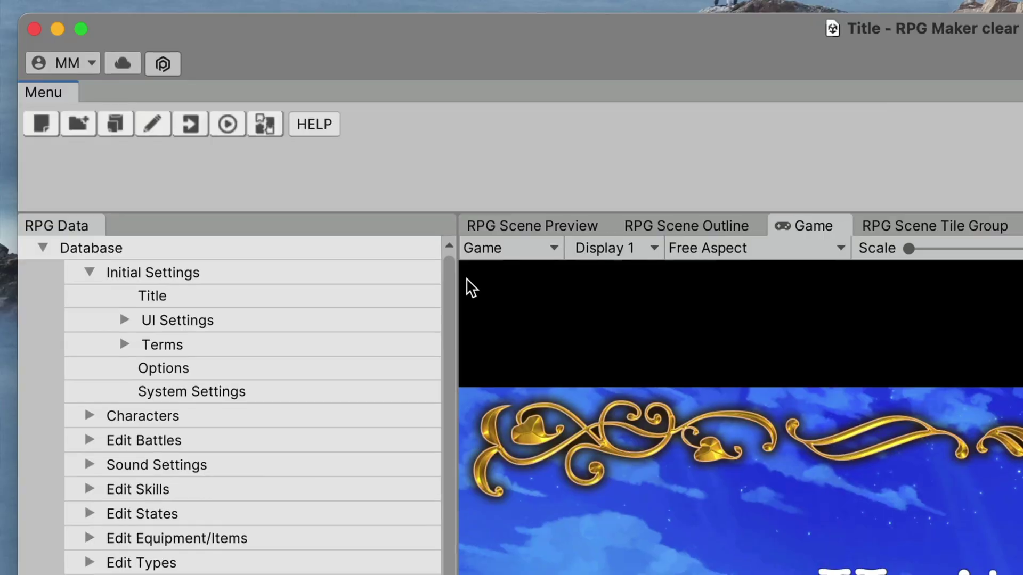
- Import assets, try Show Character as Picture, Face Icon and Field Character, then build for macOS
click(200, 132)
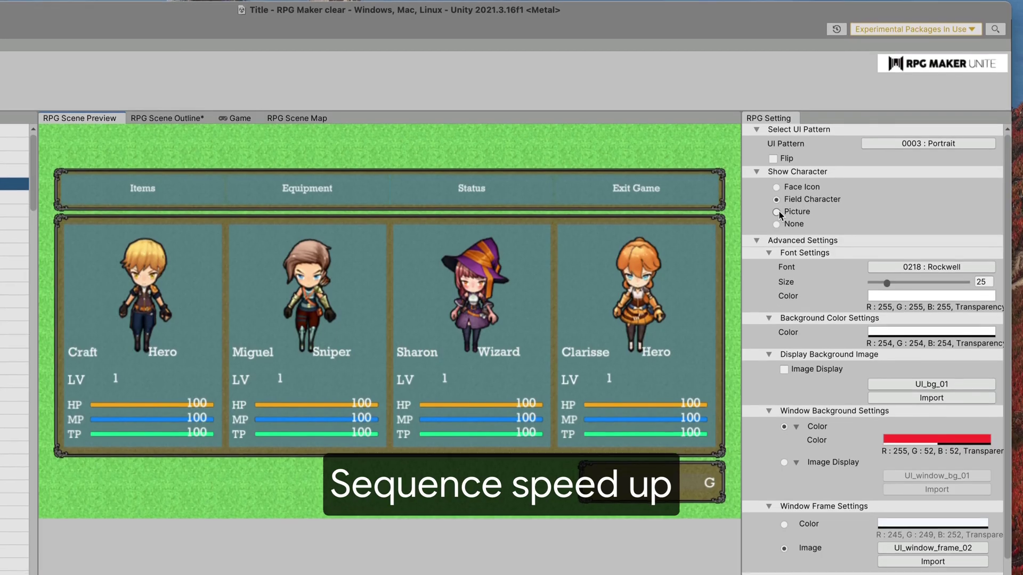
click(768, 208)
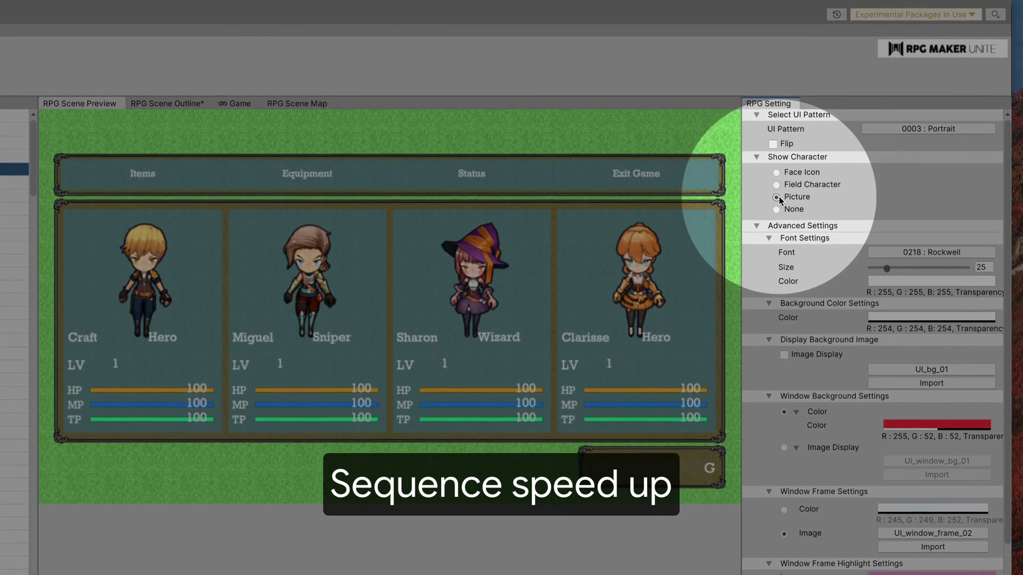
click(778, 172)
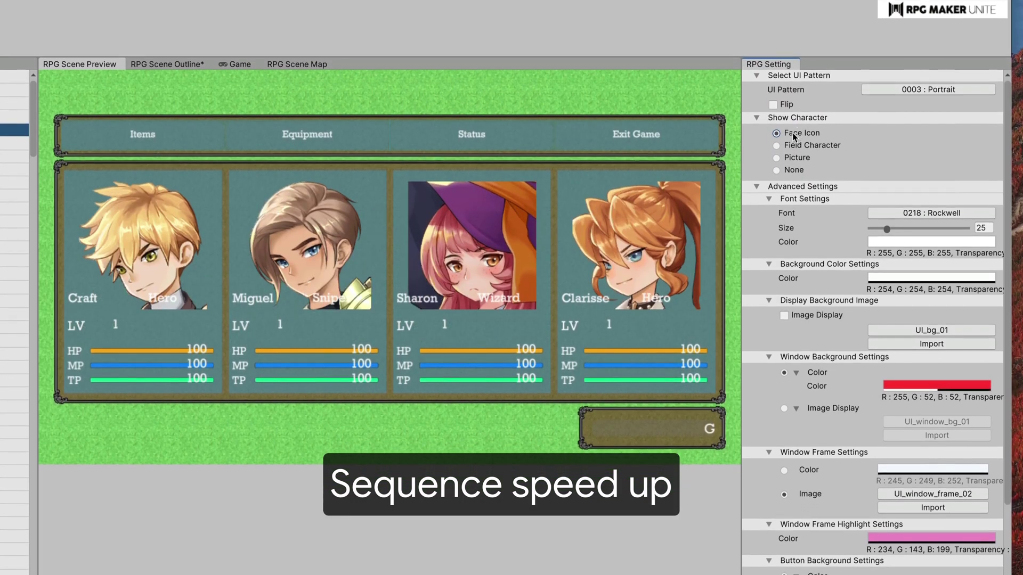
click(776, 146)
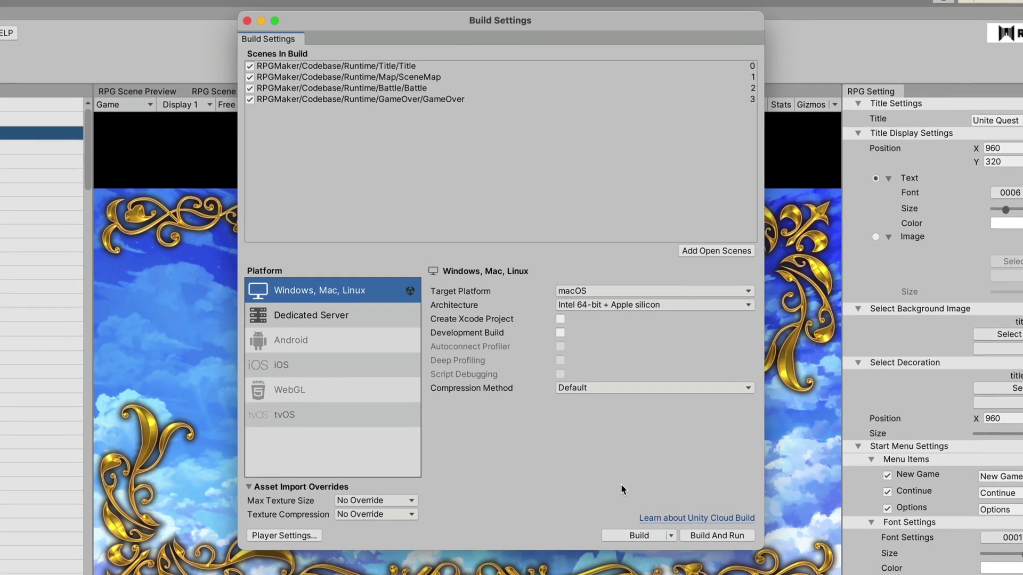
click(647, 535)
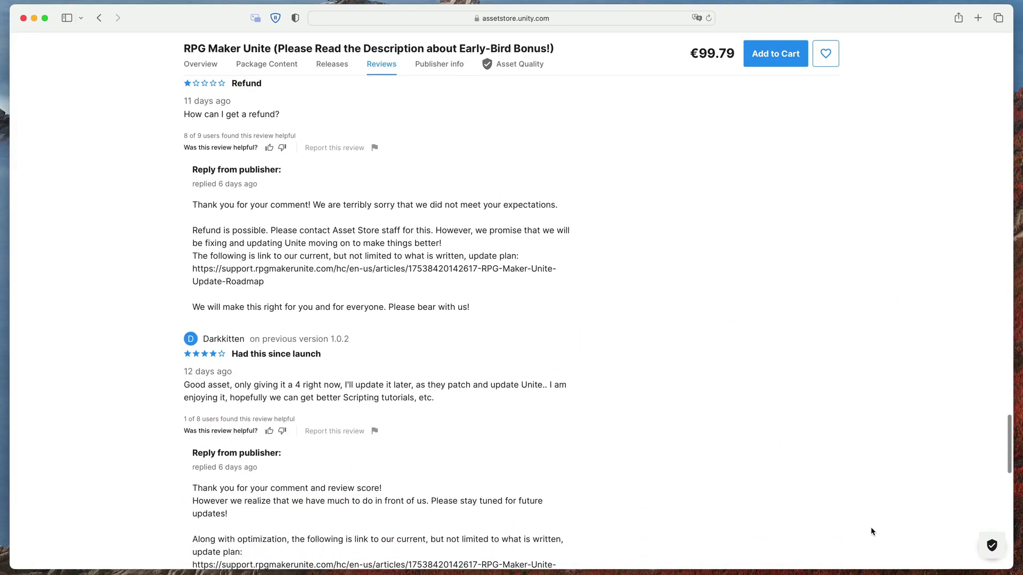
scroll(871, 529, down, 1)
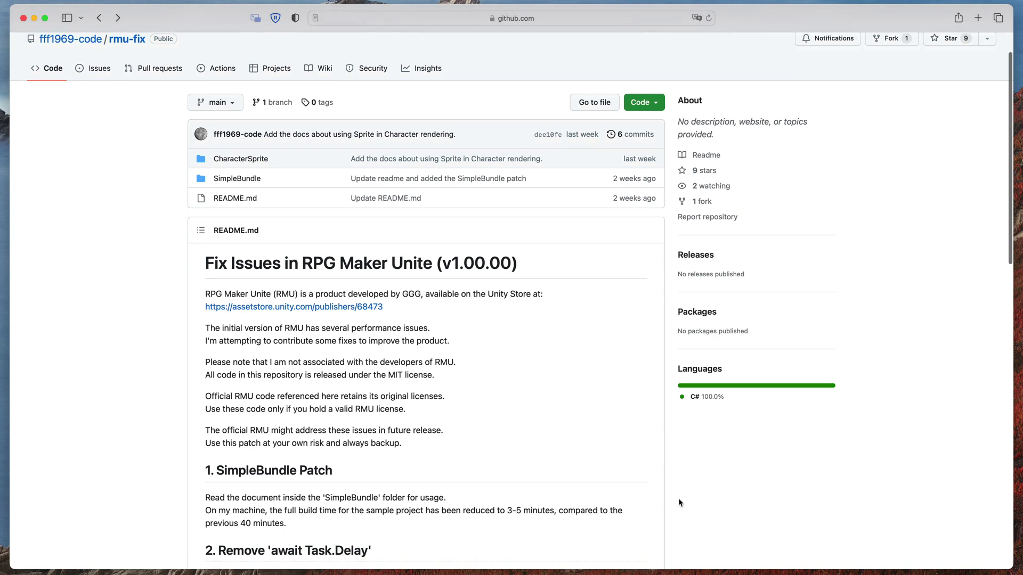
- Scroll through the rmu-fix README covering the SimpleBundle patch and Task.Delay removal
scroll(679, 498, down, 2)
scroll(679, 500, down, 3)
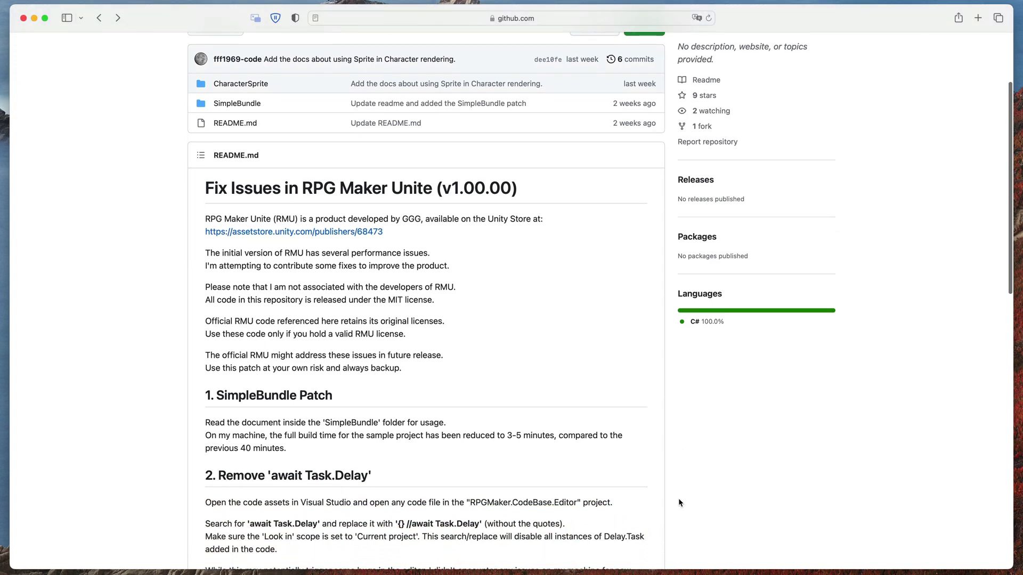
scroll(679, 503, down, 3)
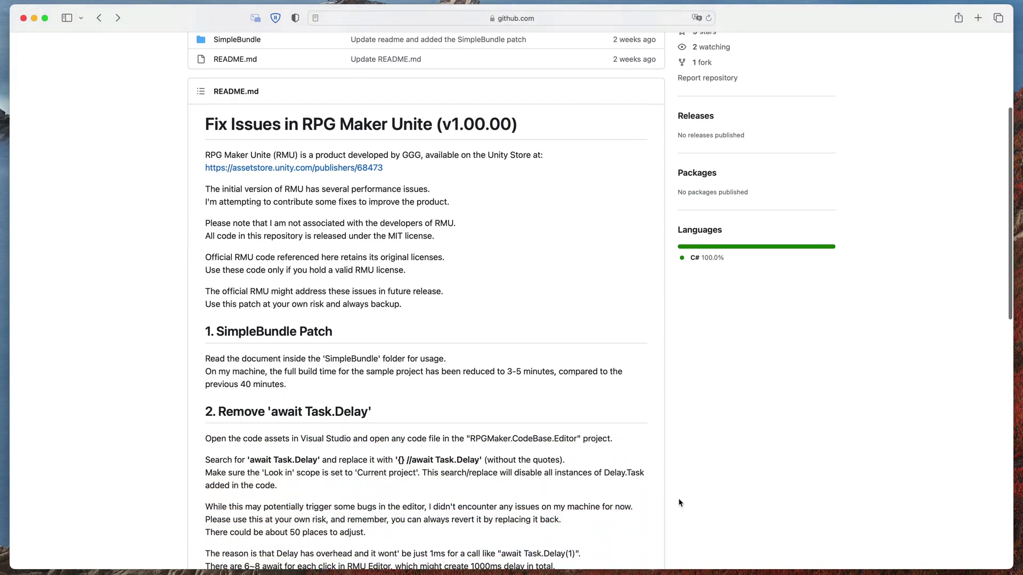
scroll(678, 497, down, 2)
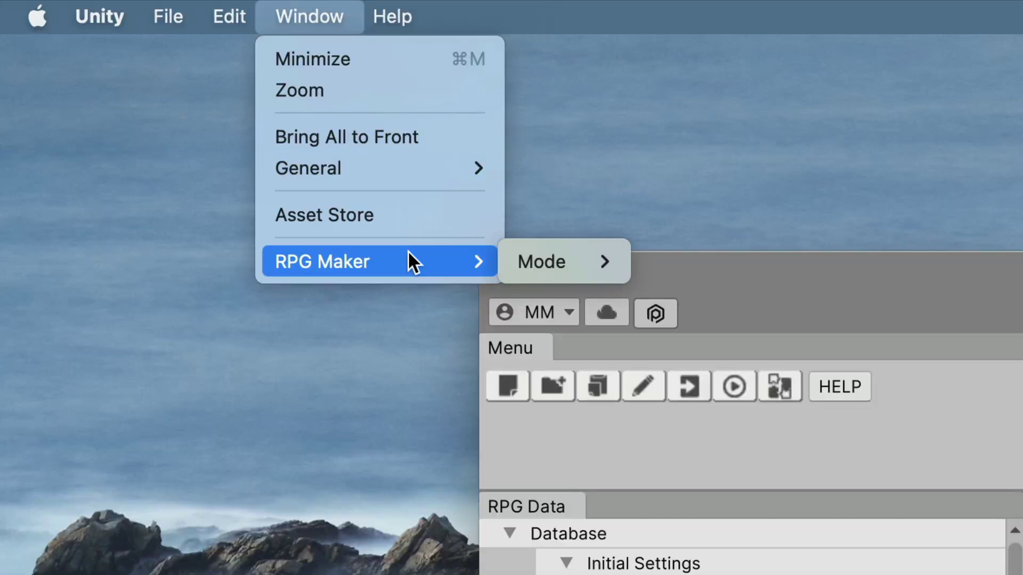
- Switch to RPG Maker+Unity Editor mode and give TitleFront a new frame sprite as its Source Image
mouse_move(516, 247)
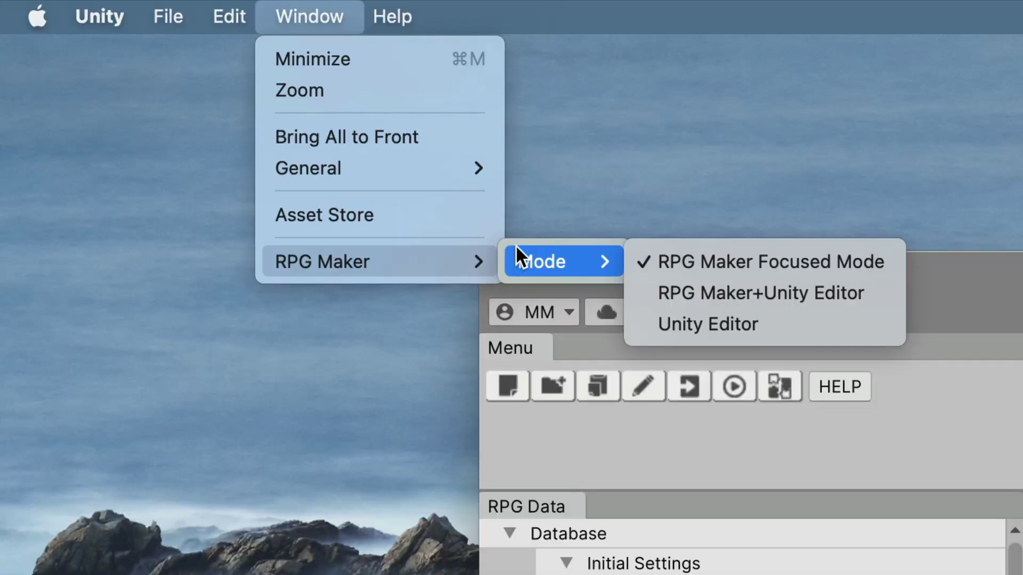
click(683, 292)
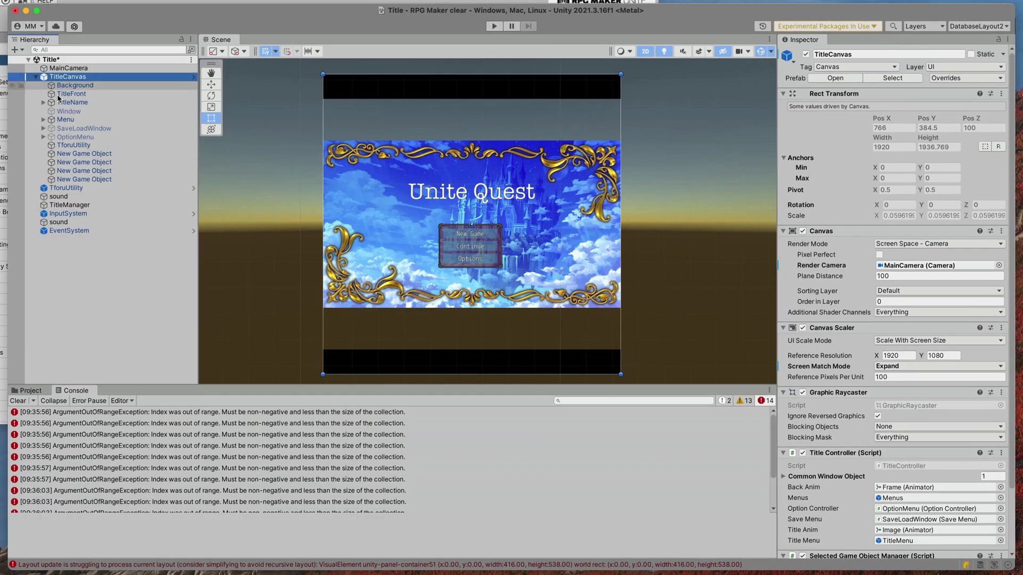
click(64, 91)
click(1011, 265)
double_click(709, 347)
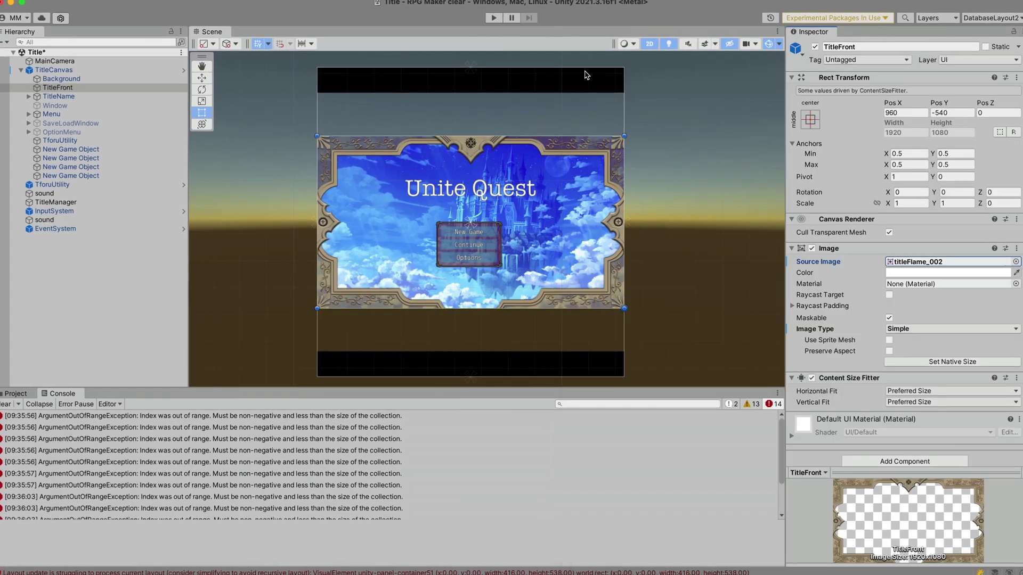
- Inspect the TitleName, New Game Object and OptionMenu objects in the Hierarchy
click(45, 100)
click(64, 147)
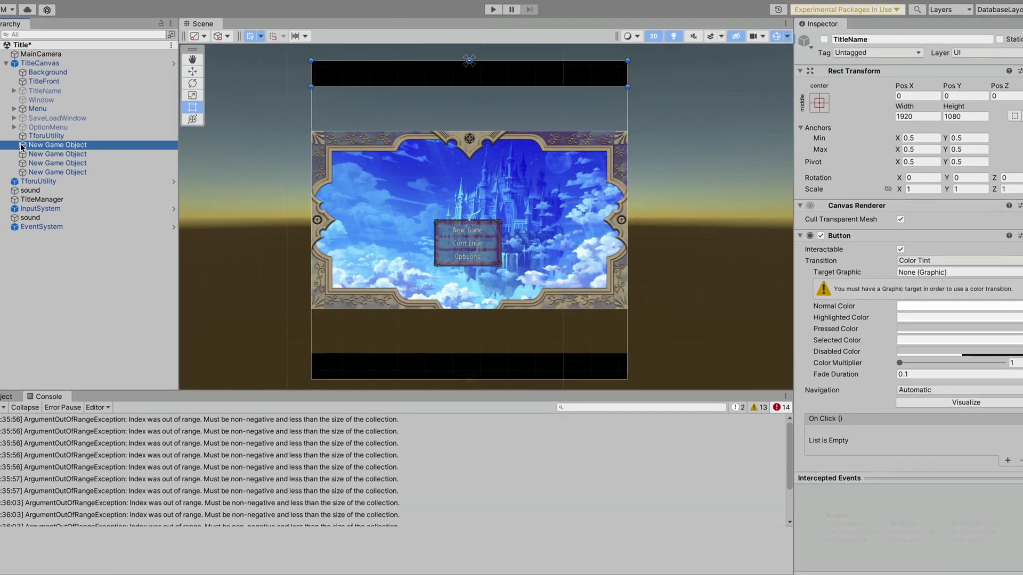
click(46, 129)
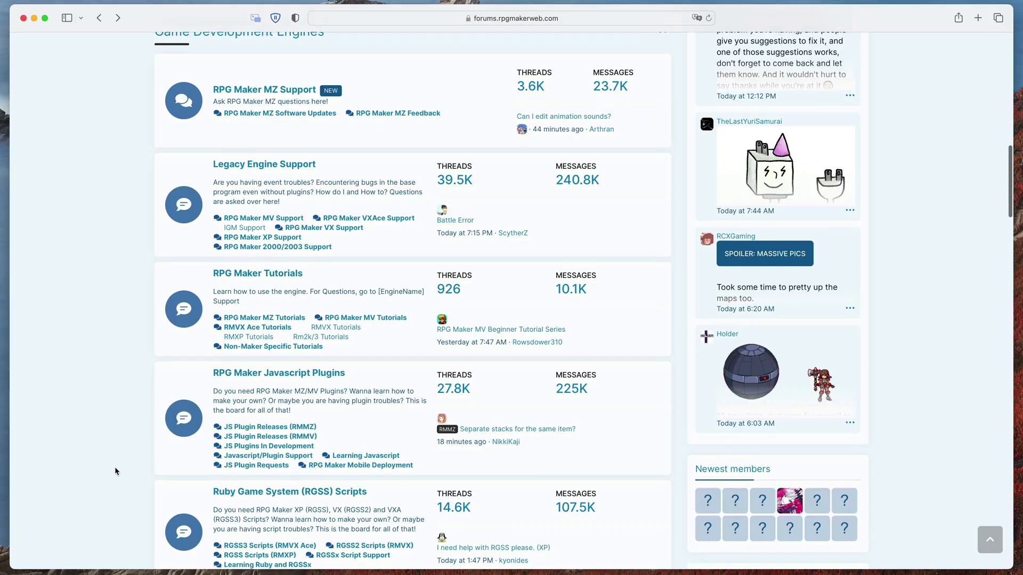
- Scroll the forum index past the support and tutorial boards to the Visual Novel Maker Directory
scroll(115, 471, down, 2)
scroll(115, 471, down, 2)
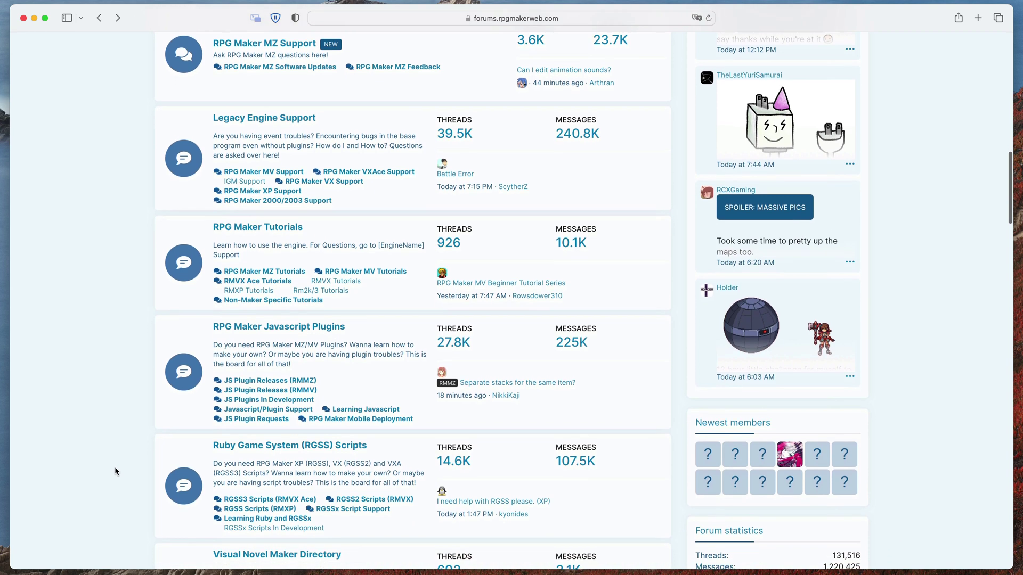
scroll(115, 471, down, 2)
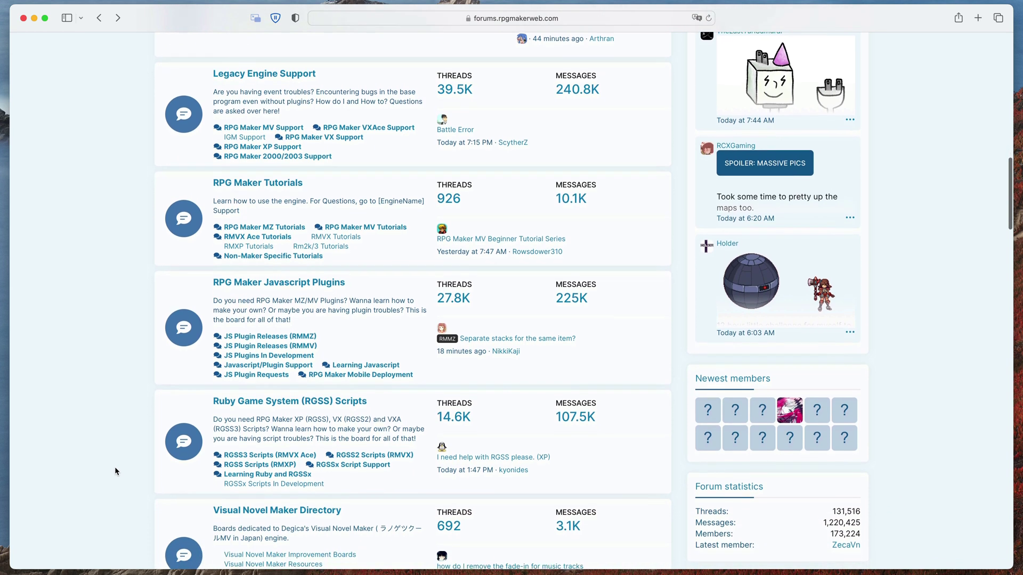
scroll(115, 471, down, 2)
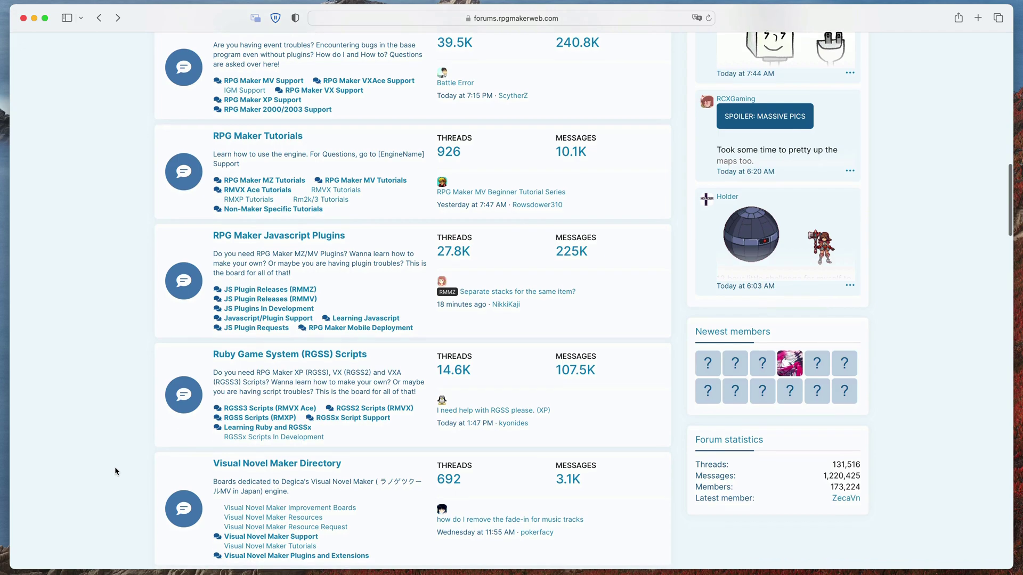
scroll(115, 471, down, 1)
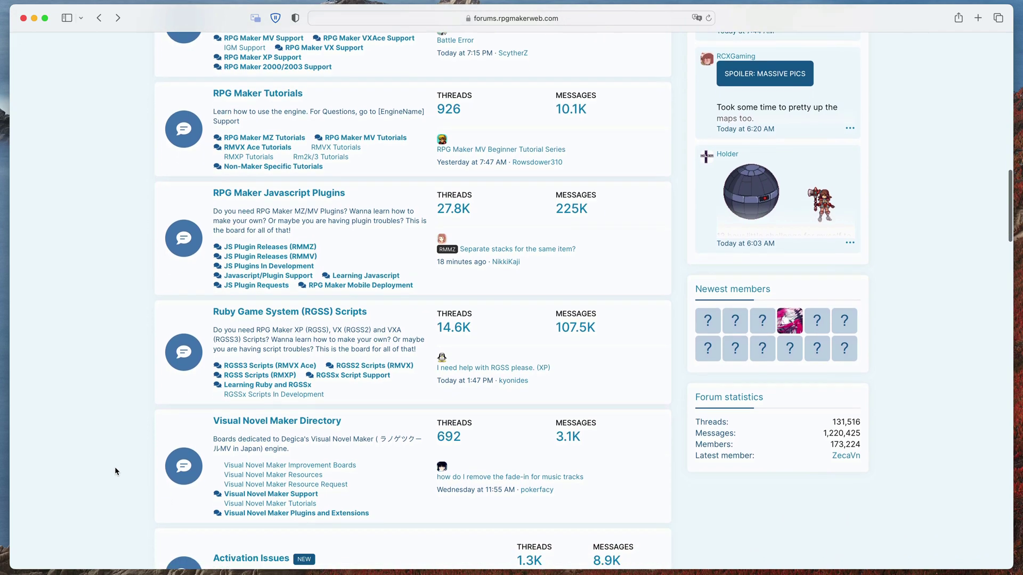